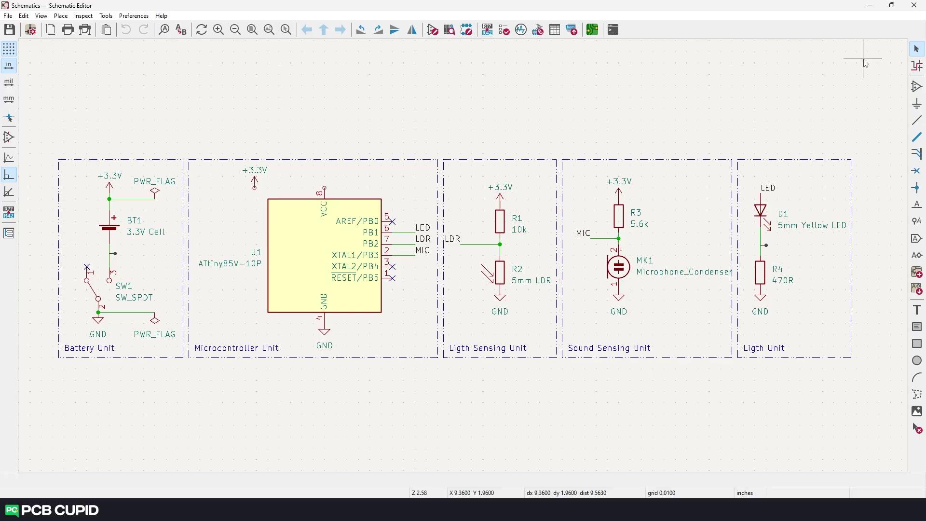
# - Search the symbol chooser for esp32 and close it without placing a symbol
pyautogui.click(917, 86)
pyautogui.write('esp')
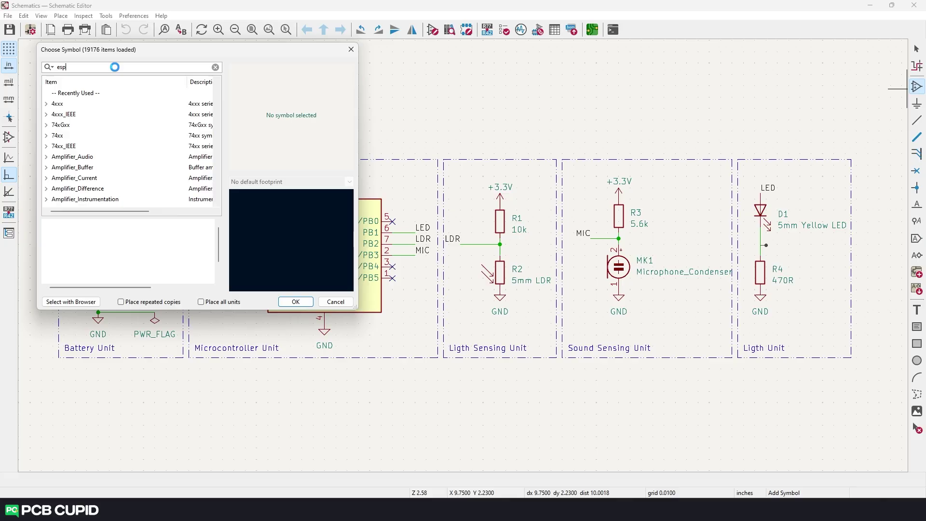
pyautogui.write('32')
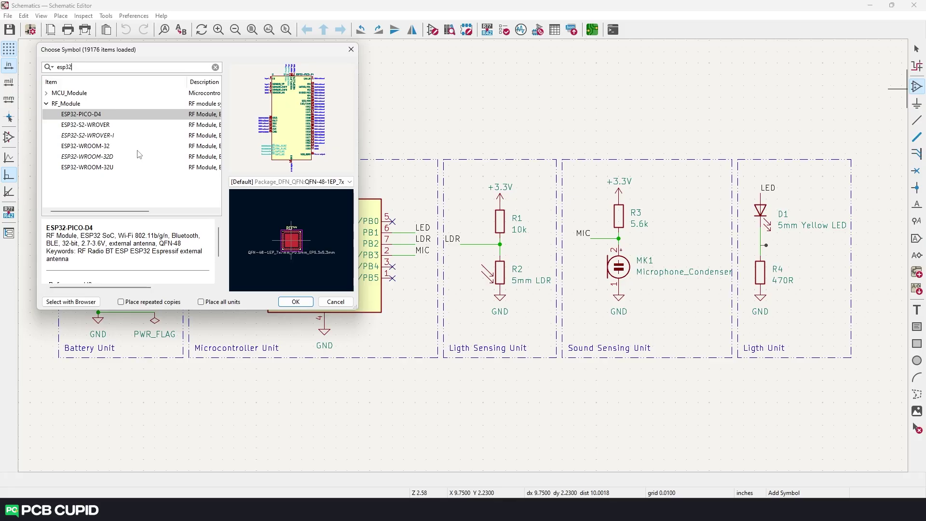
pyautogui.click(351, 49)
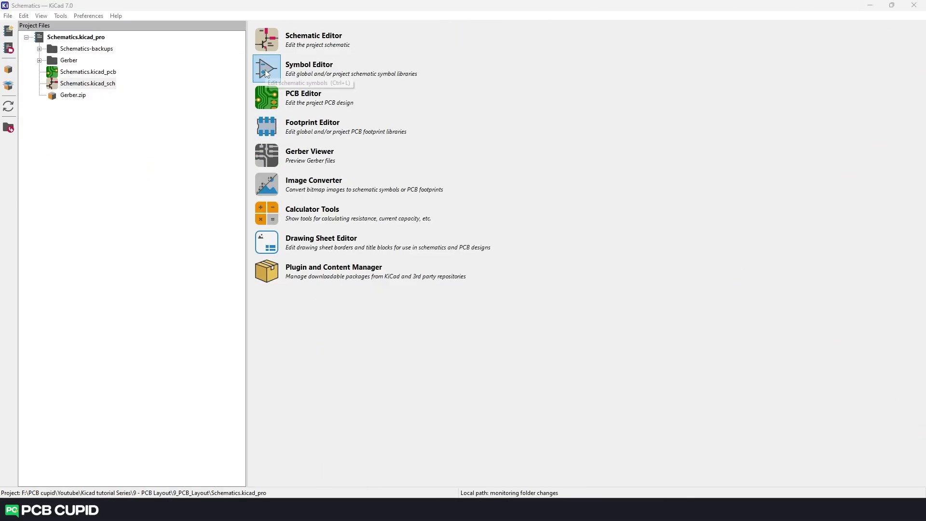
# - Switch from the schematic project to the Symbol Editor
pyautogui.click(264, 71)
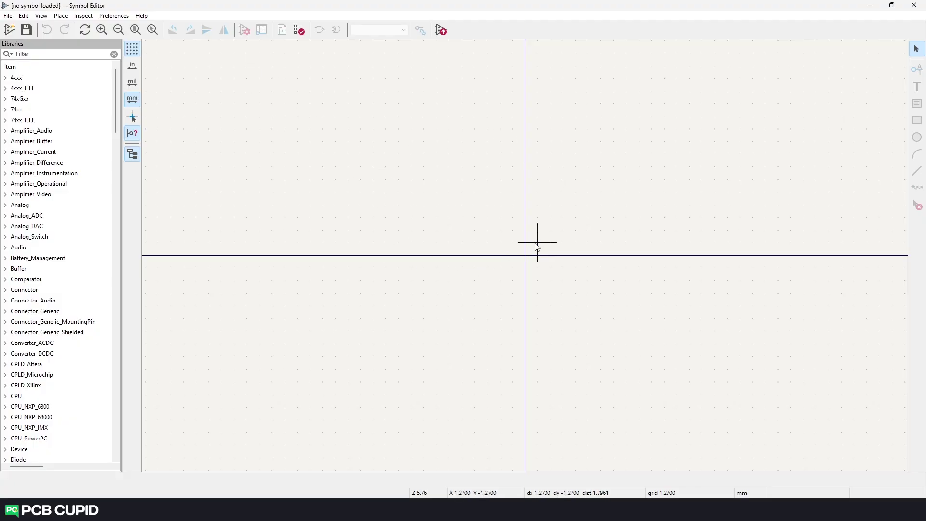
pyautogui.scroll(2, 524, 258)
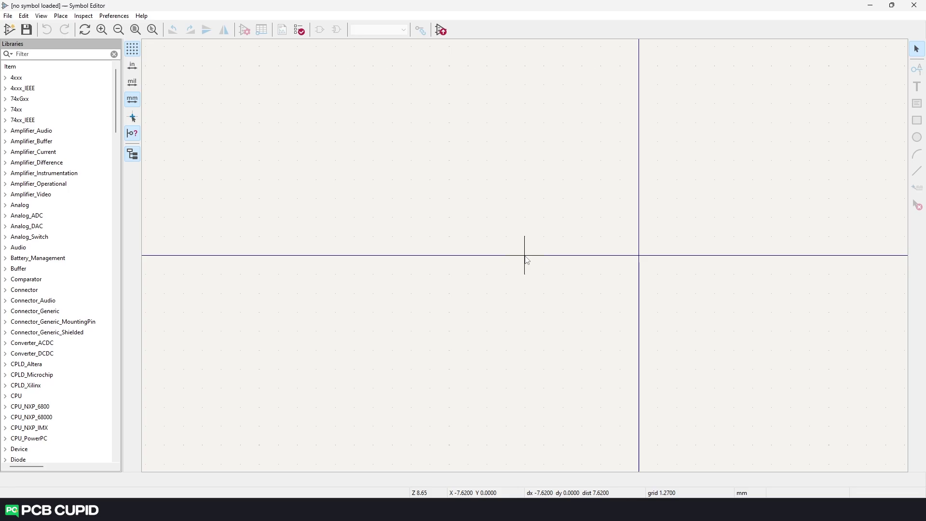
pyautogui.scroll(-2, 525, 261)
pyautogui.moveTo(457, 305); pyautogui.dragTo(505, 301, button='middle')
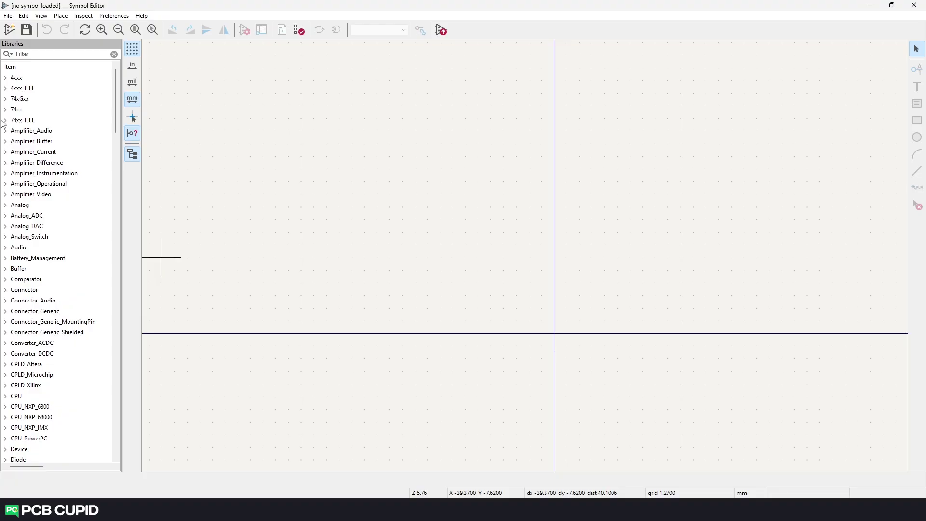
# - Create a new symbol library in the Project library table and save it as MCU_Microchip_Attiny85
pyautogui.click(7, 15)
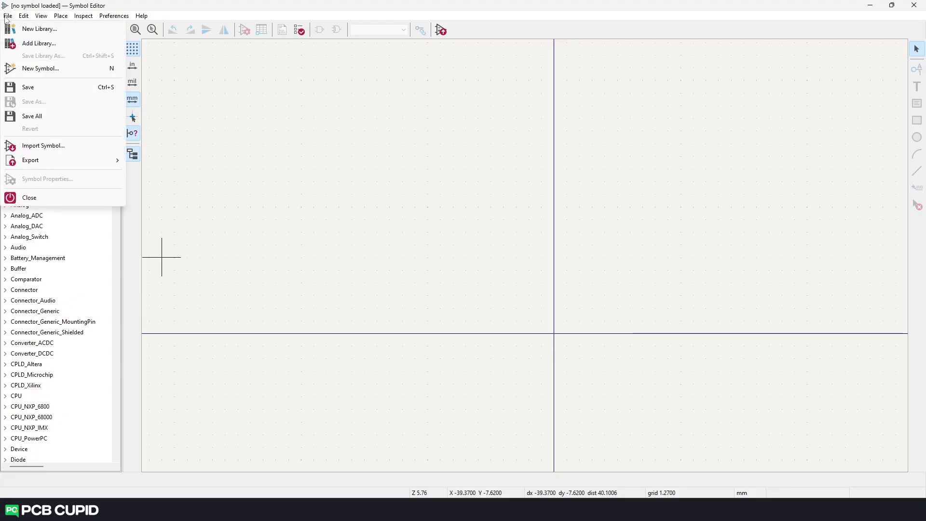
pyautogui.click(29, 29)
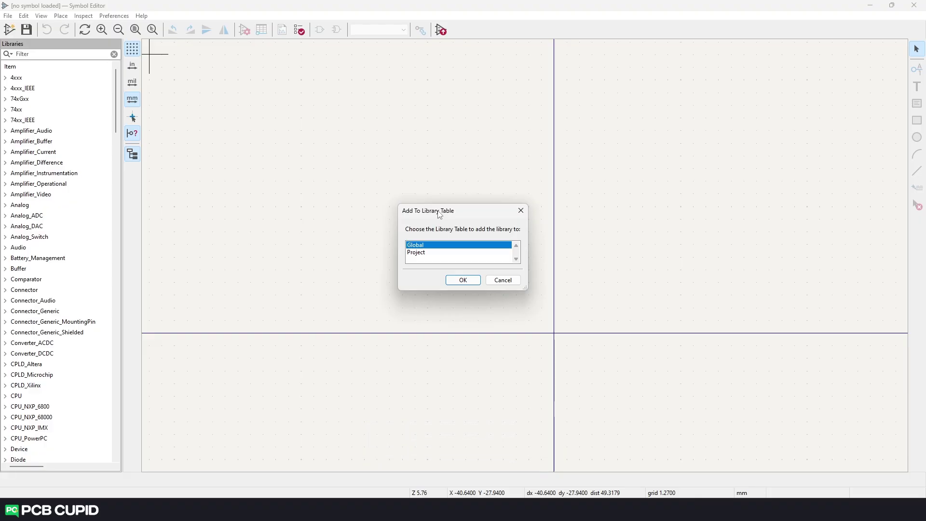
pyautogui.click(427, 254)
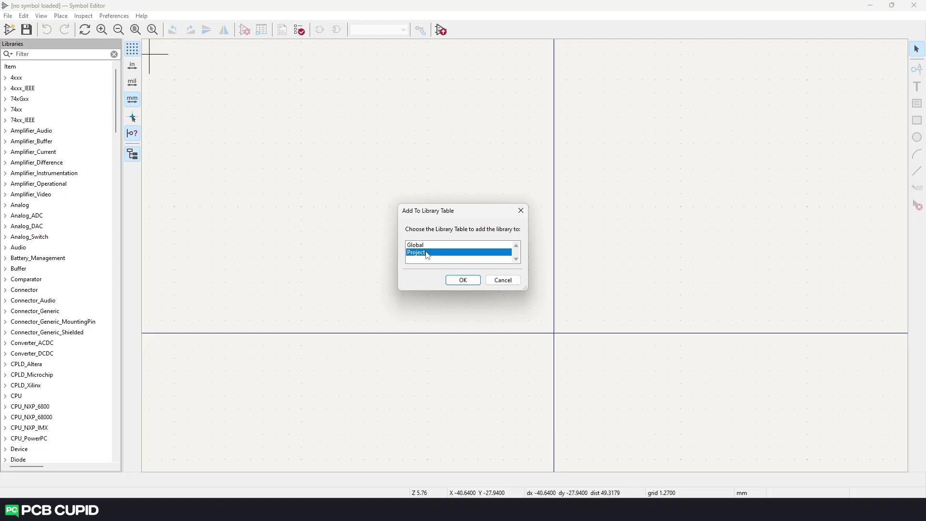
pyautogui.click(463, 280)
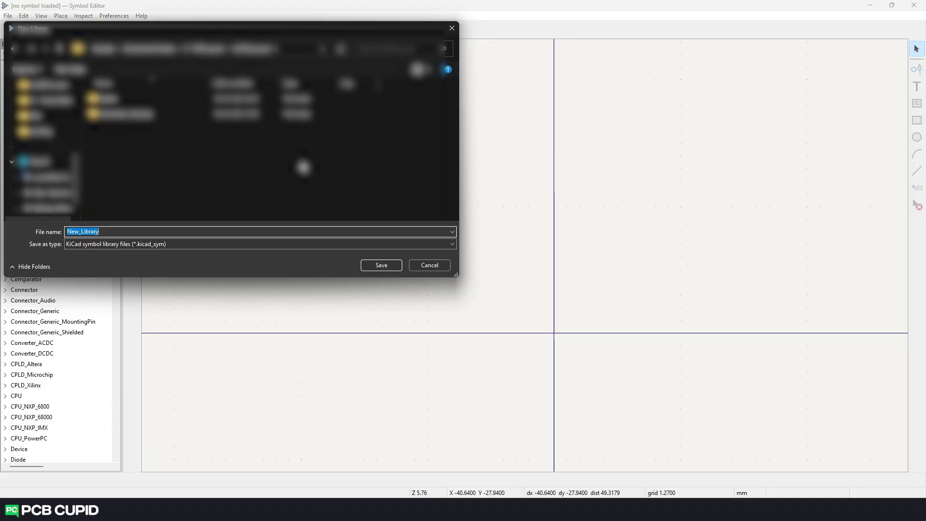
pyautogui.write('My_library')
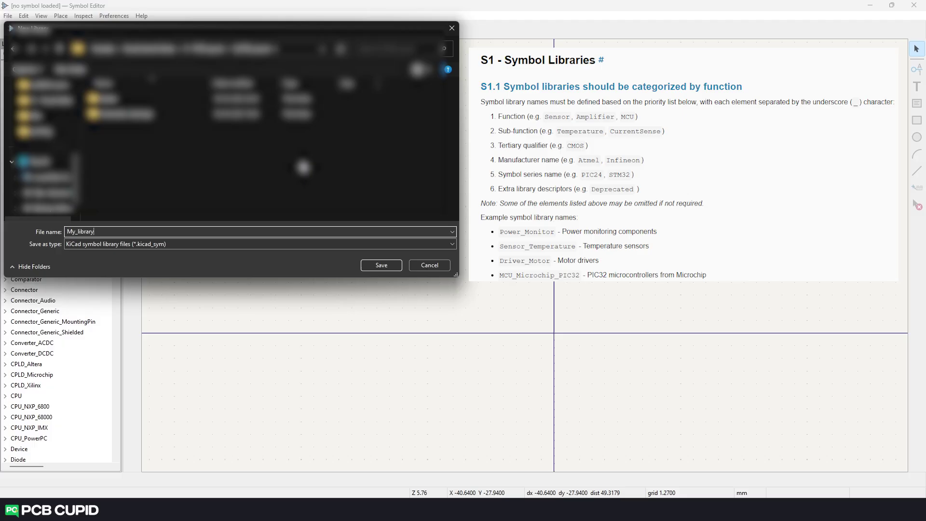
pyautogui.hotkey('ctrl', 'a')
pyautogui.write('MCU_Microchip')
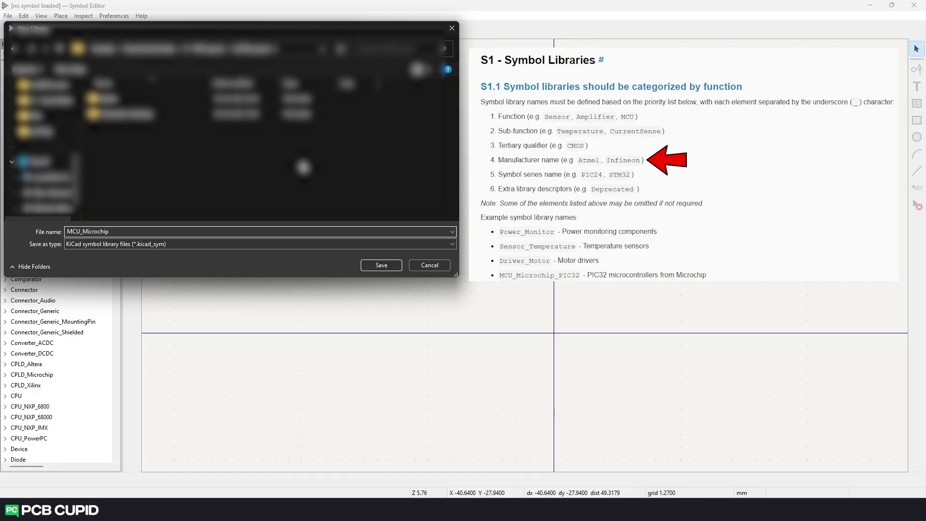
pyautogui.write('_Attiny')
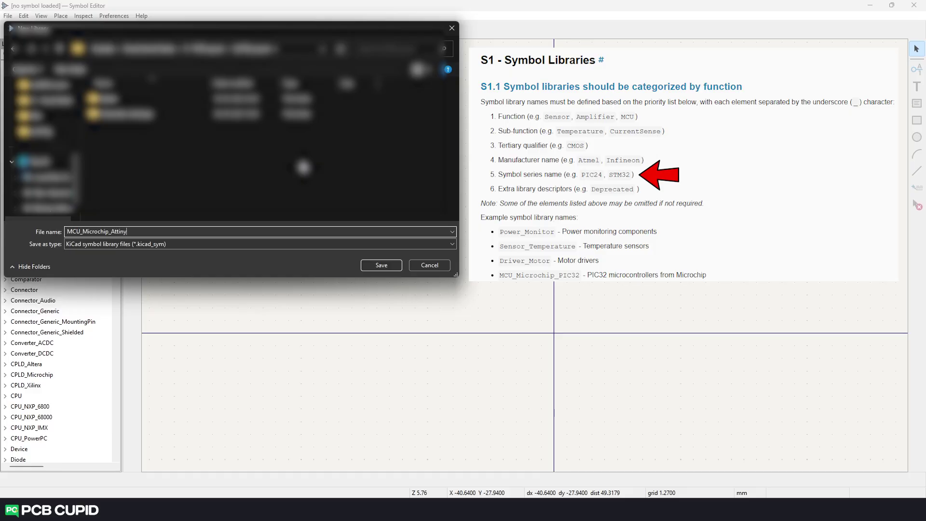
pyautogui.write('85')
pyautogui.hotkey('ctrl', 'shift', 'Left')
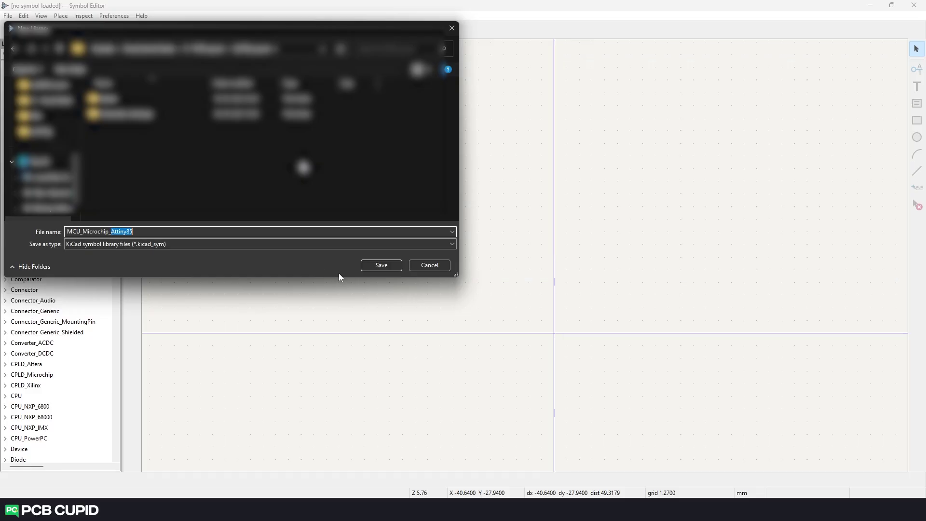
pyautogui.click(380, 267)
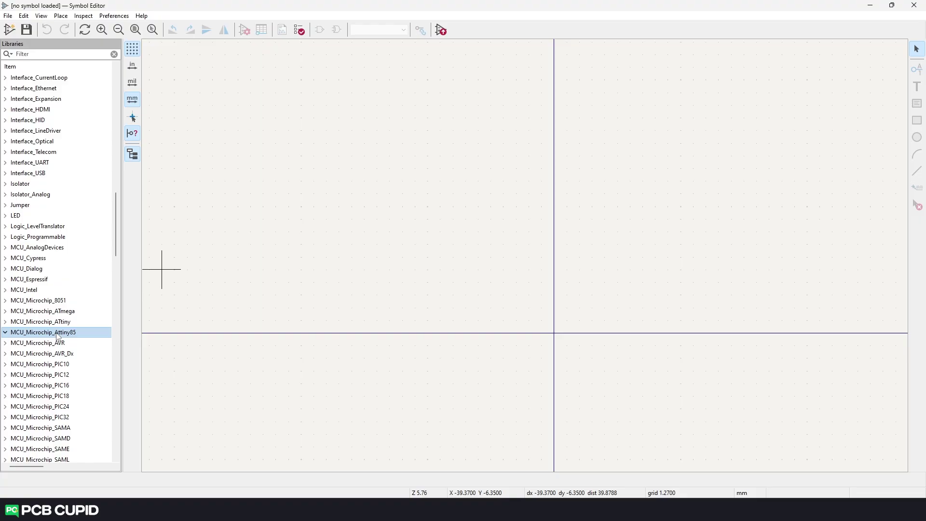
# - Create a symbol named Attiny85-20MU in the MCU_Microchip_Attiny85 library, keeping reference designator U and one unit per package
pyautogui.click(10, 30)
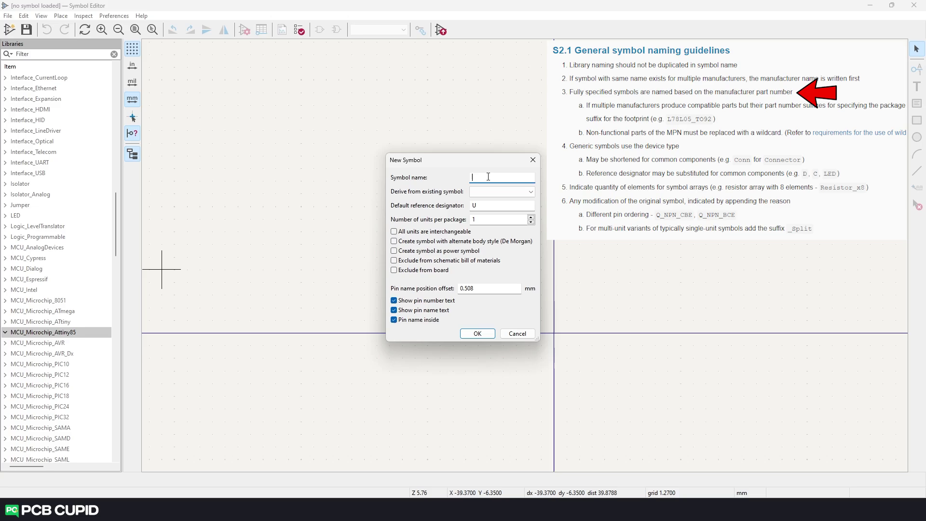
pyautogui.write('Attiny85-20Mu')
pyautogui.press('BackSpace')
pyautogui.write('U')
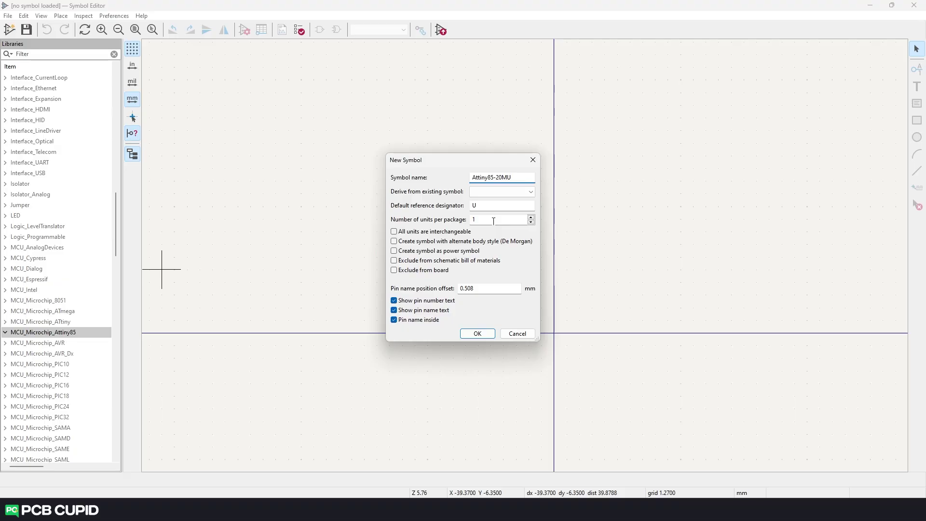
pyautogui.click(493, 221)
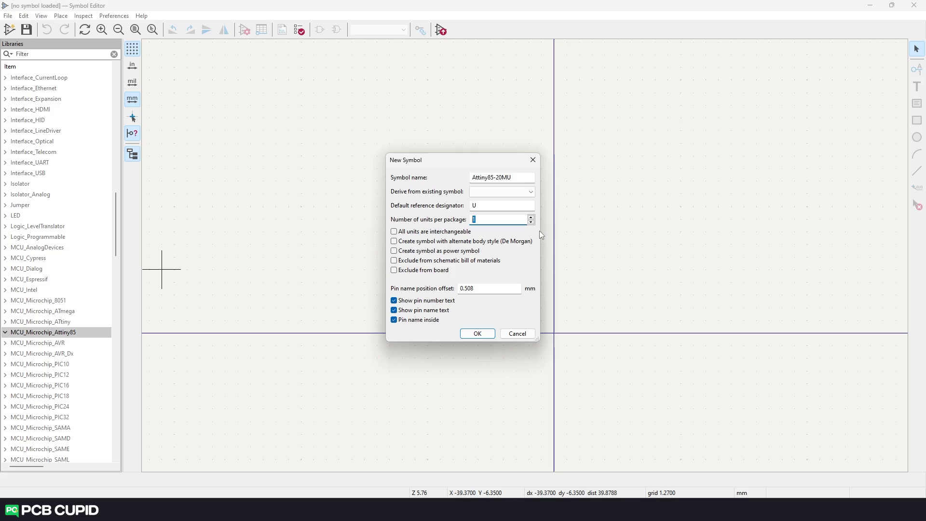
pyautogui.click(479, 334)
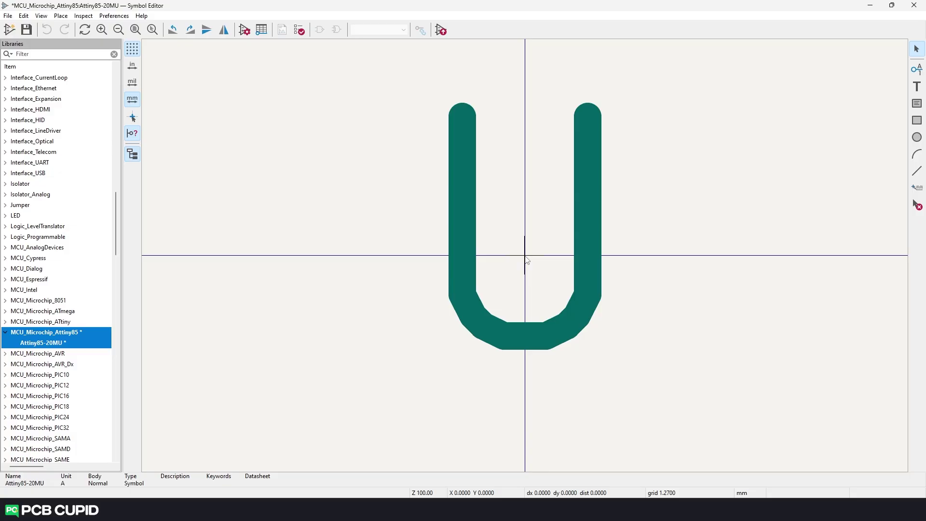
# - Move the reference designator U straight up along the vertical axis, about 6.35 mm above the origin
pyautogui.scroll(-9, 526, 260)
pyautogui.click(526, 256)
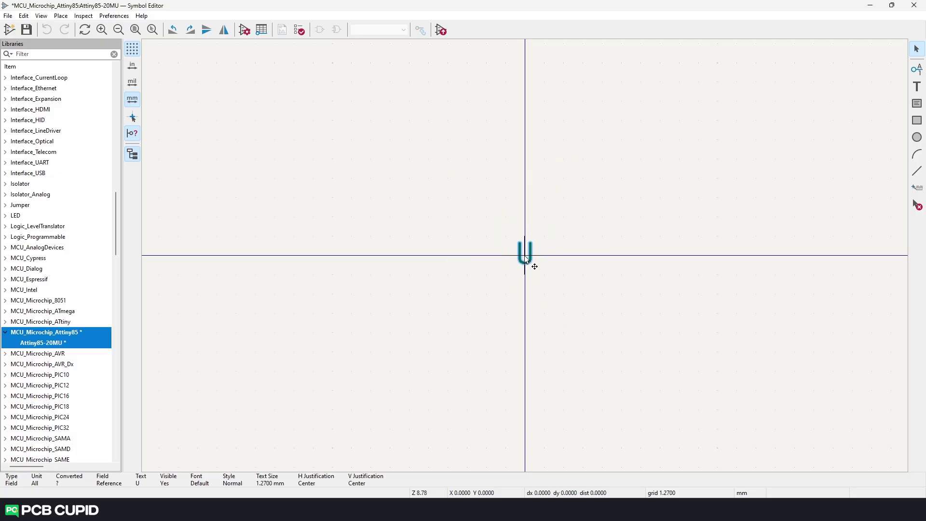
pyautogui.press('m')
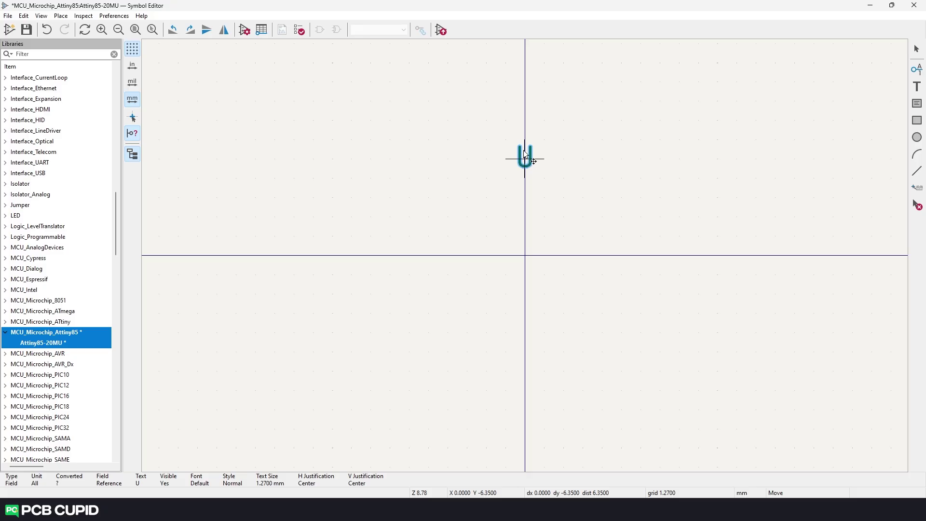
pyautogui.click(526, 150)
pyautogui.moveTo(524, 268); pyautogui.dragTo(497, 302, button='middle')
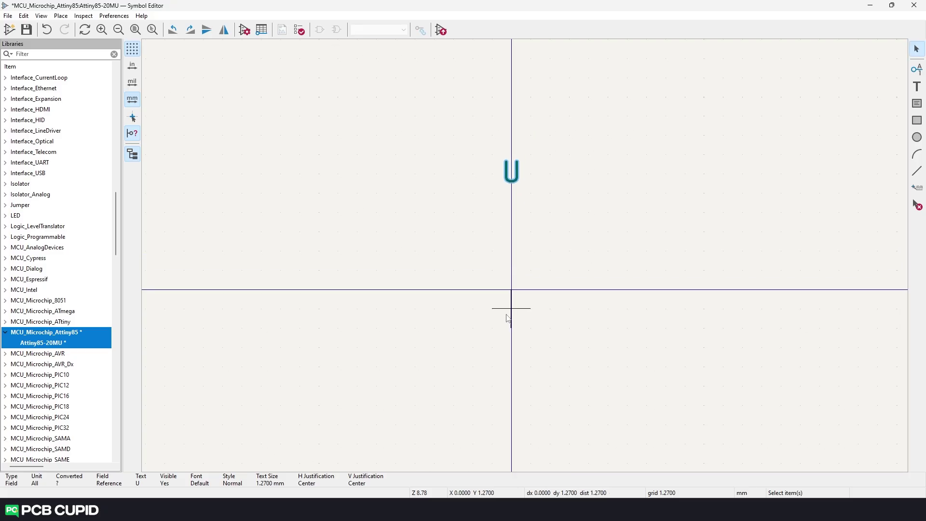
# - Check the current grid size in the grid settings without changing it
pyautogui.click(42, 16)
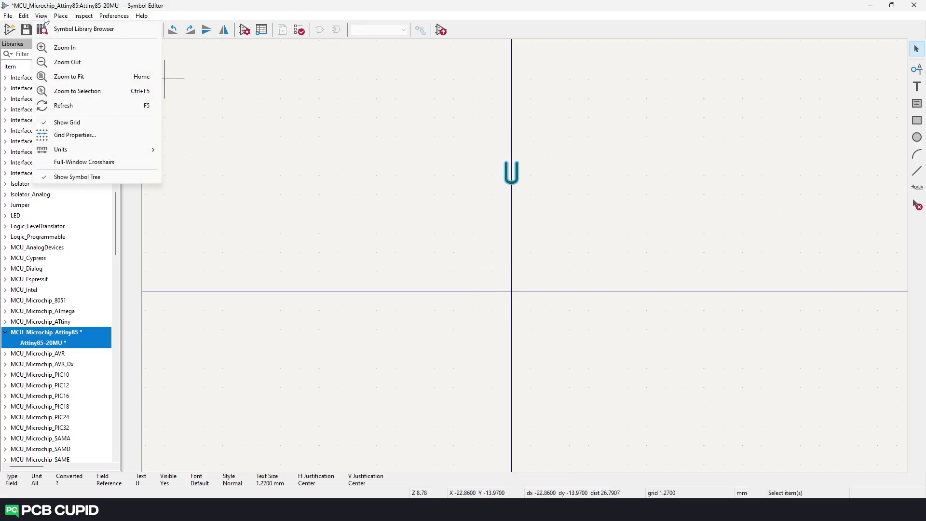
pyautogui.click(91, 140)
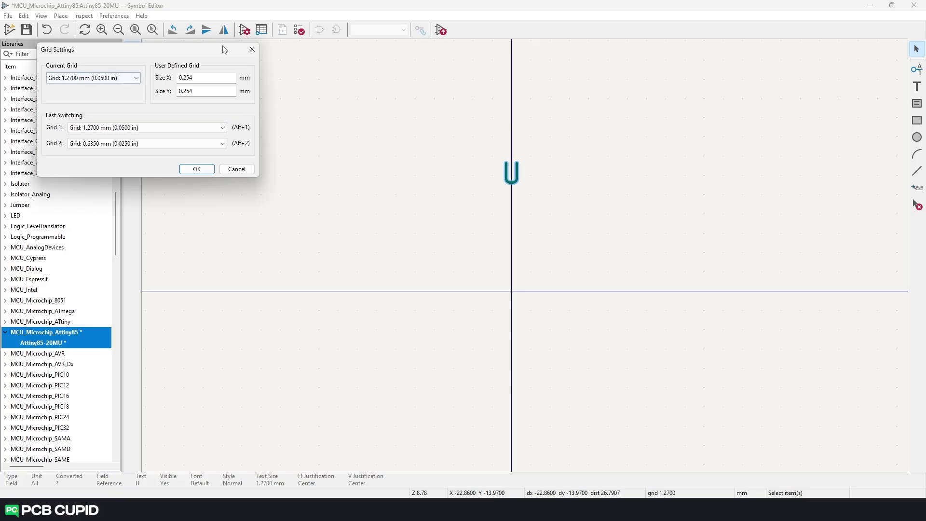
pyautogui.click(252, 50)
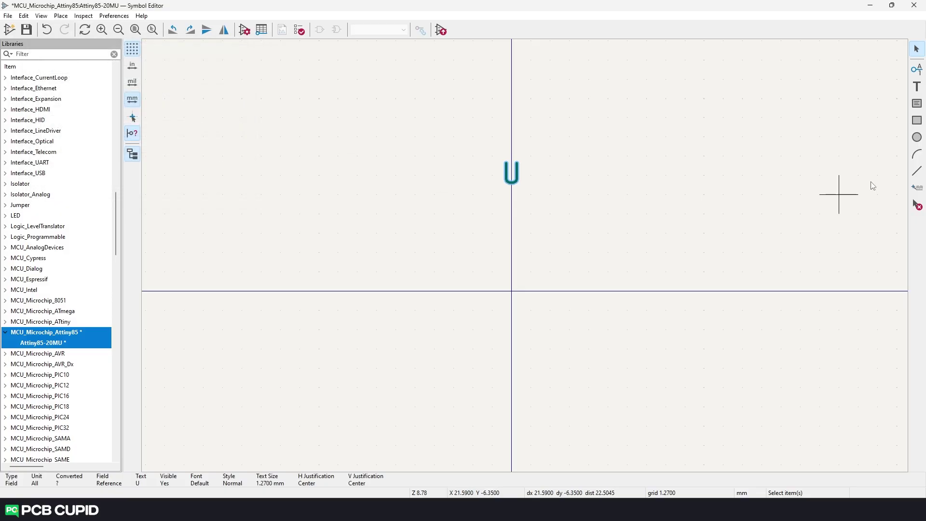
# - Draw a 10.16 mm square symbol body centred on the origin and fill it with the body background color
pyautogui.click(917, 121)
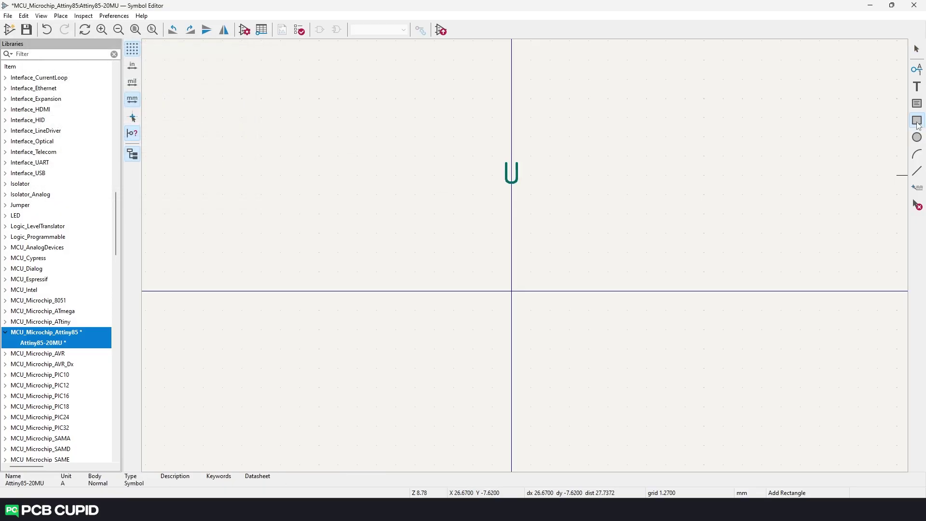
pyautogui.click(434, 214)
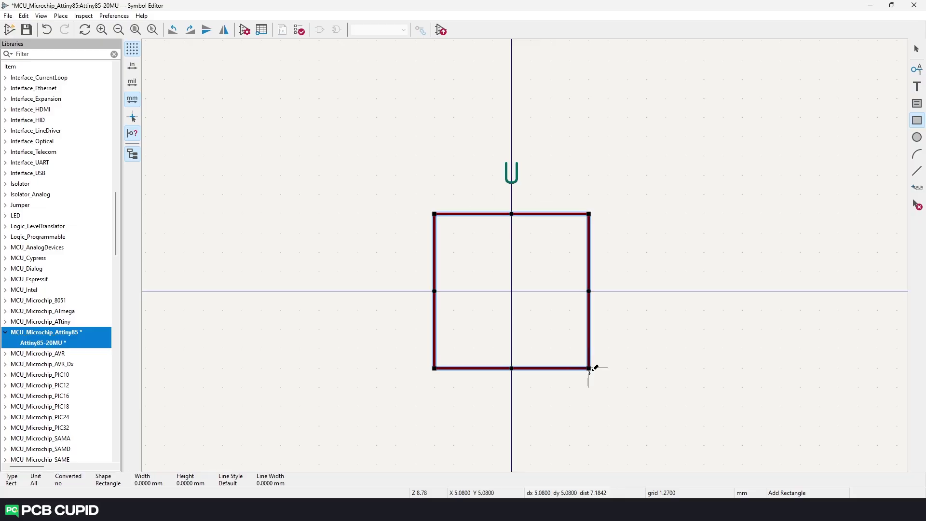
pyautogui.doubleClick(588, 368)
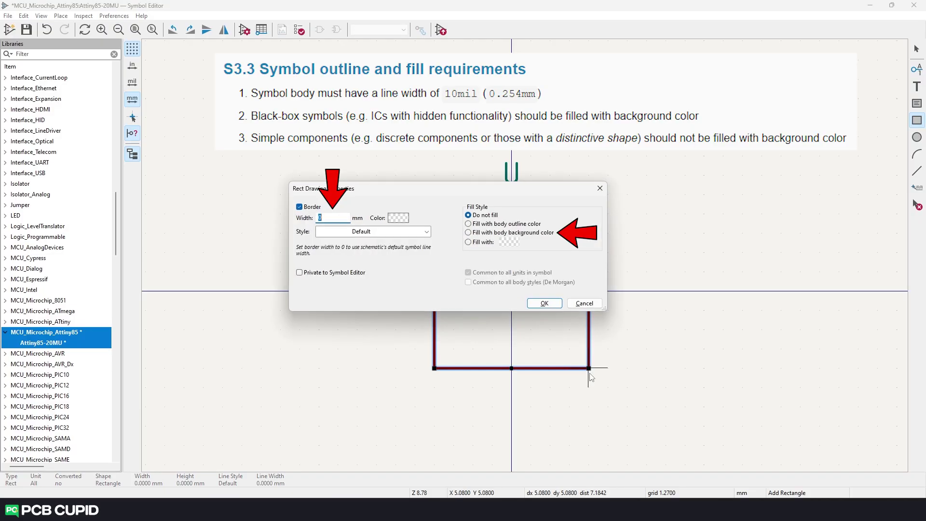
pyautogui.click(502, 233)
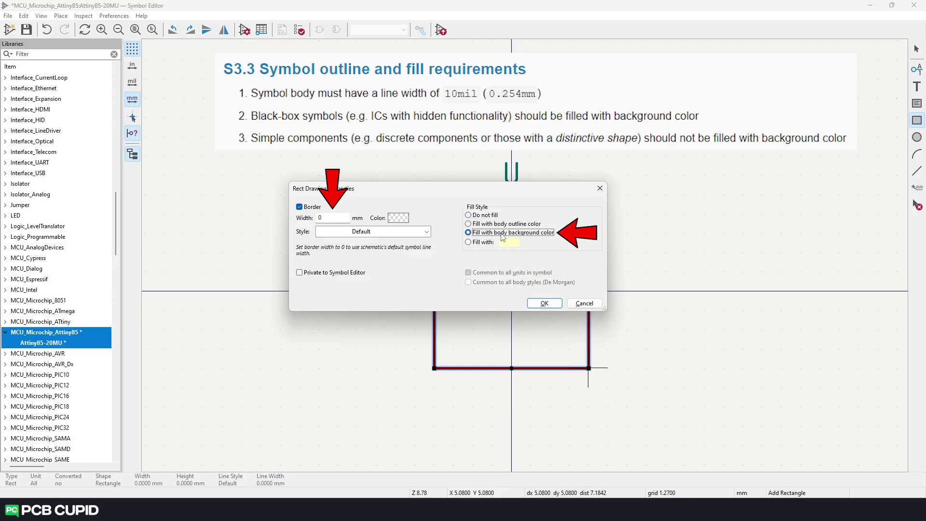
pyautogui.click(545, 304)
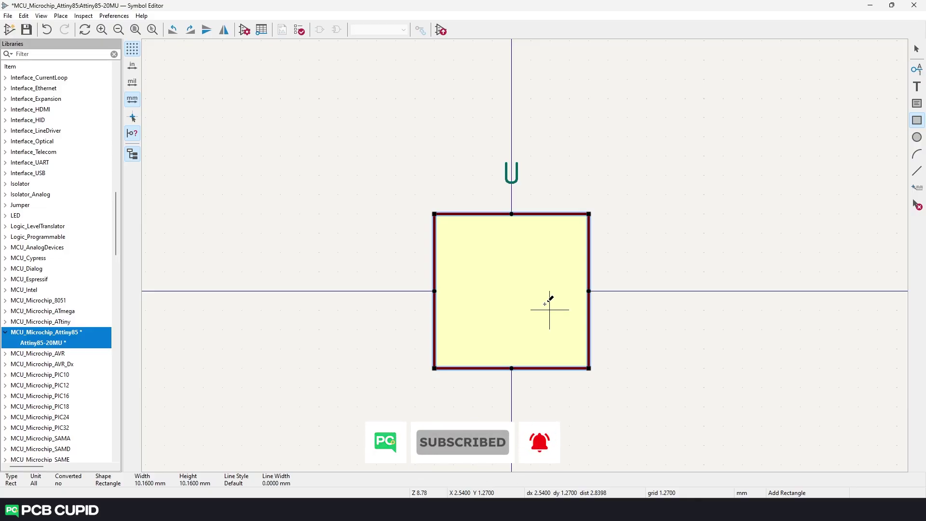
pyautogui.press('Escape')
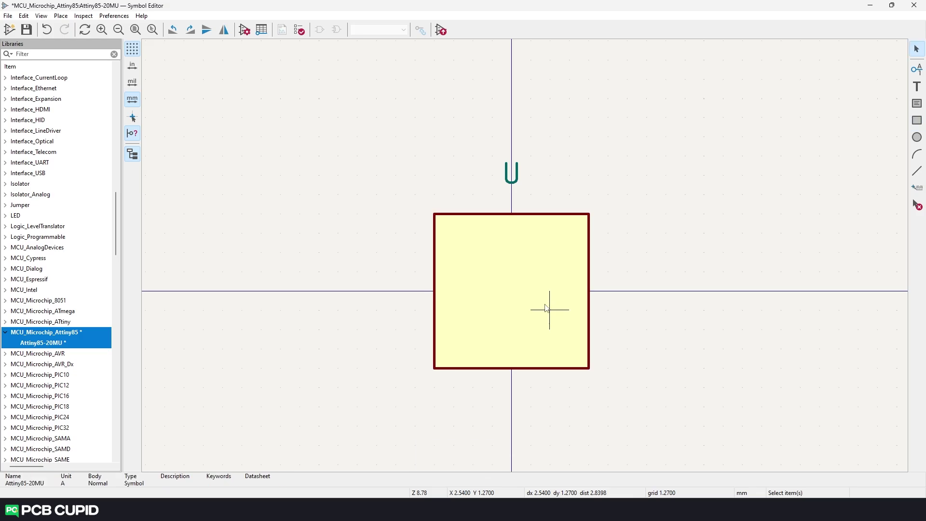
# - Add an unnamed input pin with number 1, rotate it to point outward, and attach it near the top of the body's right edge
pyautogui.press('p')
pyautogui.click(896, 156)
pyautogui.click(402, 191)
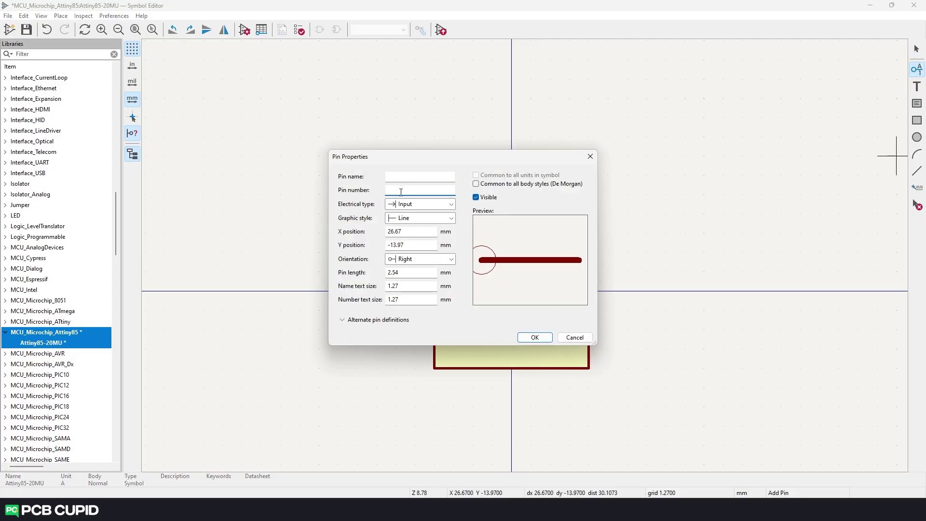
pyautogui.write('1')
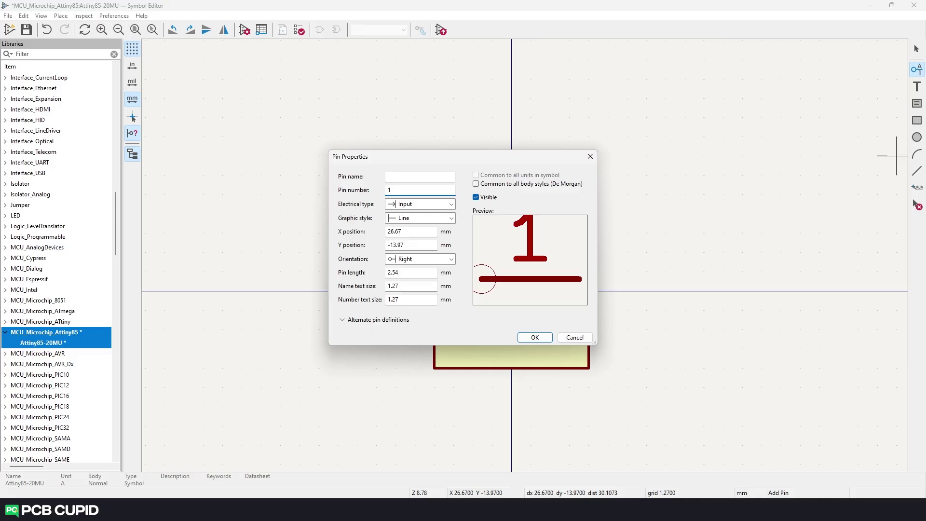
pyautogui.click(529, 340)
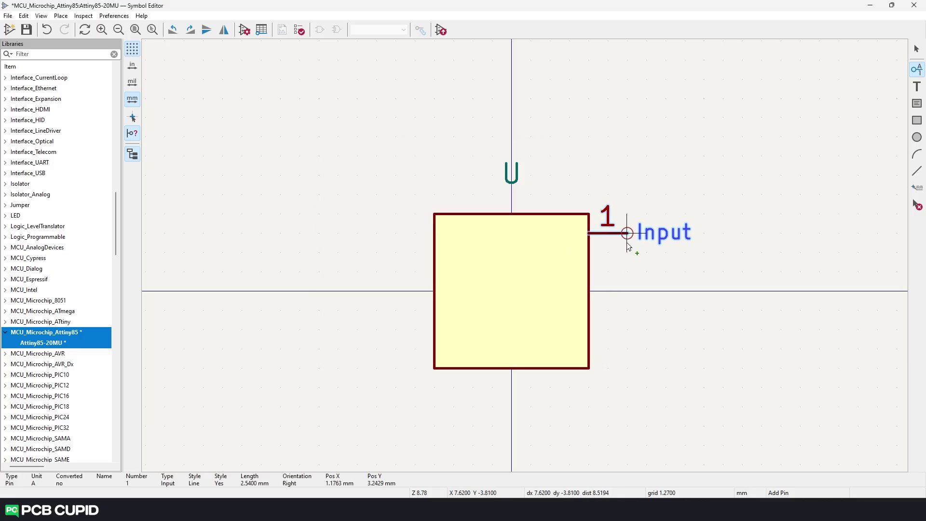
pyautogui.press('r')
pyautogui.press('r')
pyautogui.press('r')
pyautogui.press('r')
pyautogui.click(625, 239)
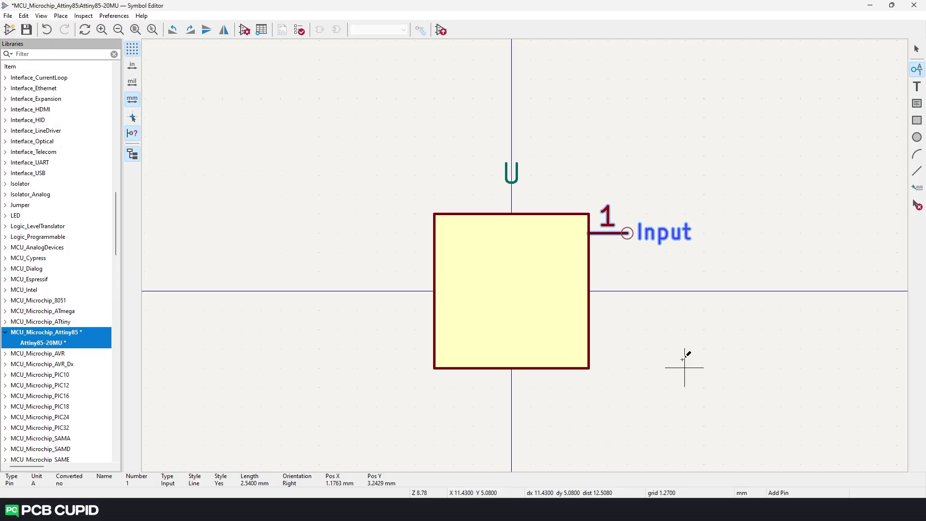
# - Move the reference designator U up and left of the body, and place a duplicated, rotated pin at the middle of the body's top edge
pyautogui.moveTo(511, 173); pyautogui.dragTo(357, 153)
pyautogui.hotkey('ctrl', 'd')
pyautogui.press('r')
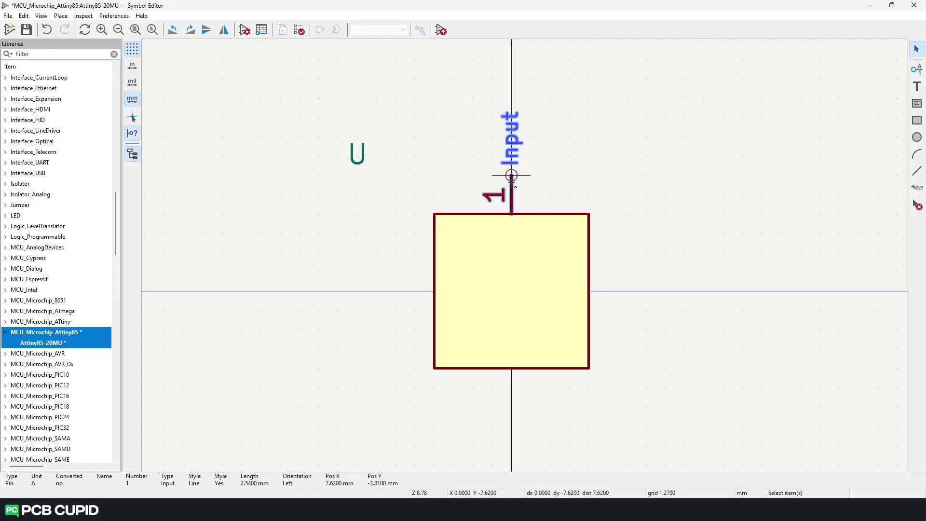
# - Duplicate the pin down the body's right edge to make six evenly spaced pins, and place another pin pointing downward below the body
pyautogui.click(626, 233)
pyautogui.hotkey('ctrl', 'd')
pyautogui.click(626, 272)
pyautogui.hotkey('ctrl', 'd')
pyautogui.click(626, 311)
pyautogui.hotkey('ctrl', 'd')
pyautogui.click(626, 348)
pyautogui.click(511, 406)
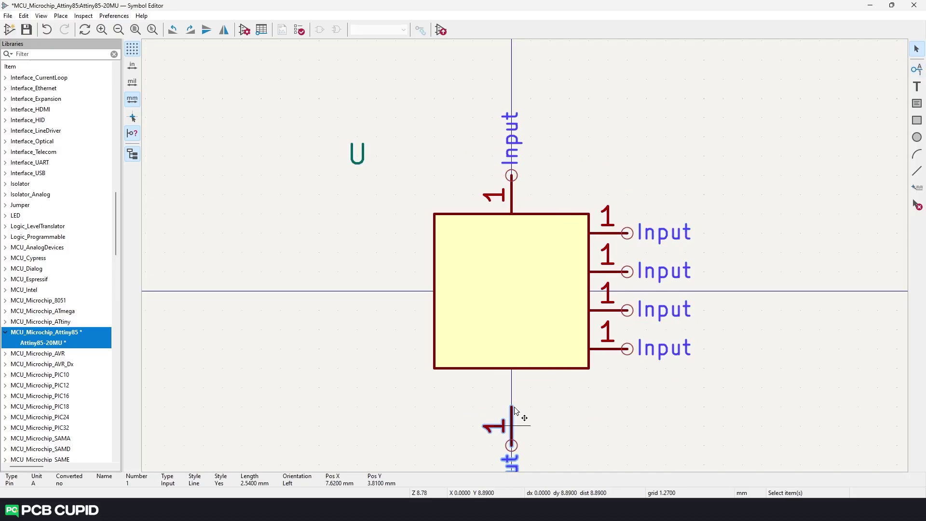
pyautogui.hotkey('ctrl', 'd')
pyautogui.click(626, 387)
pyautogui.hotkey('ctrl', 'd')
pyautogui.click(537, 330)
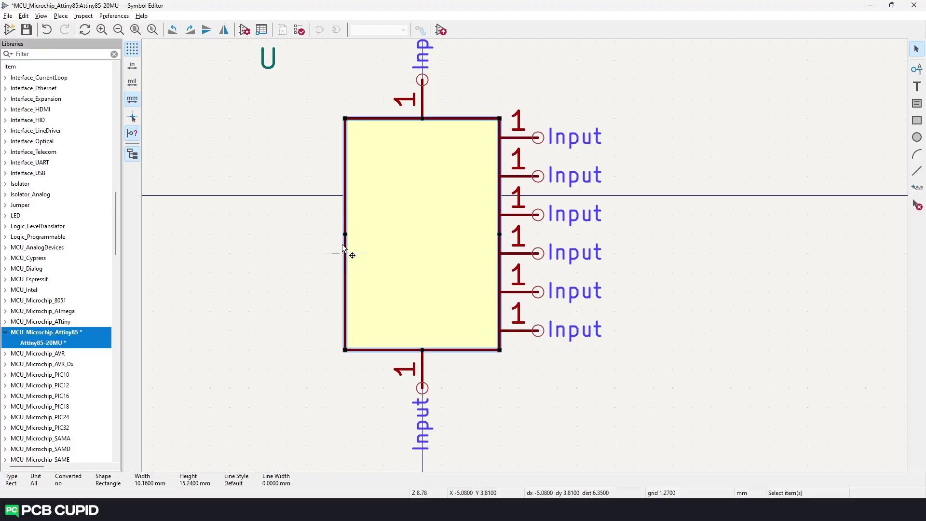
# - Widen the 15.24 mm high symbol body by moving its left edge outward
pyautogui.moveTo(348, 253); pyautogui.dragTo(288, 252)
pyautogui.press('Escape')
pyautogui.scroll(-2, 531, 265)
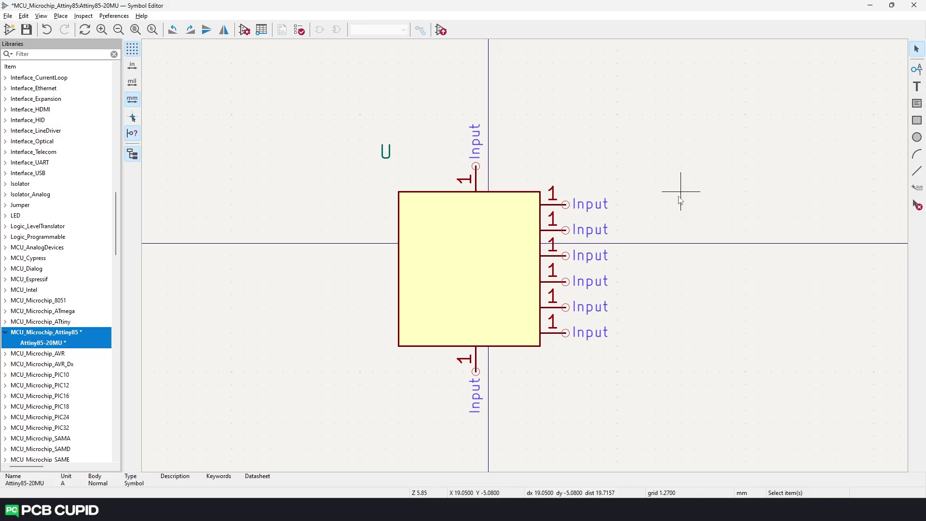
# - Name the pin on the body's top edge Vcc, number it 8, and set its electrical type to Power input with the Line graphic style
pyautogui.rightClick(475, 166)
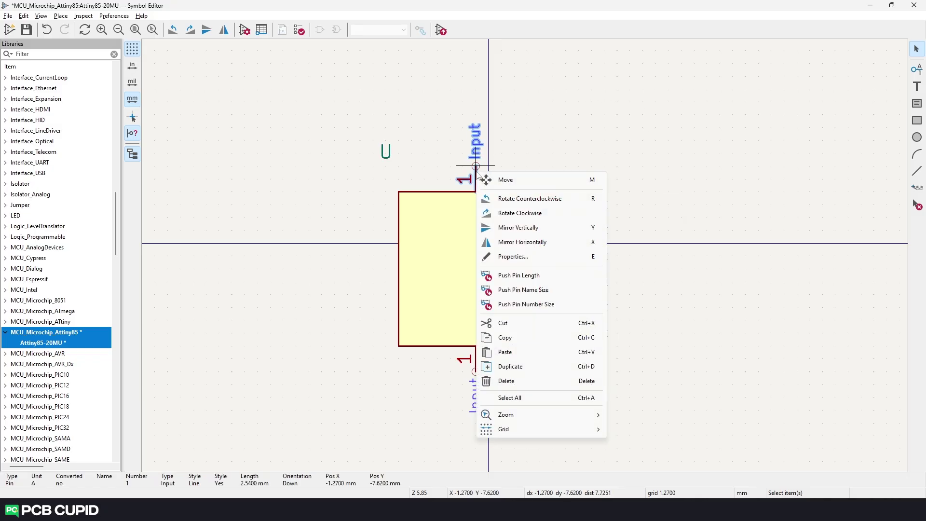
pyautogui.click(515, 257)
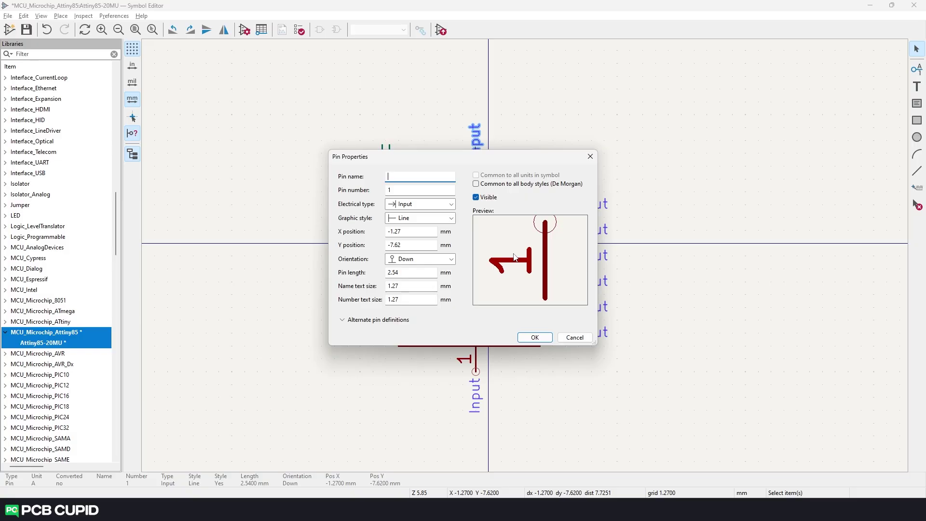
pyautogui.write('Vcc')
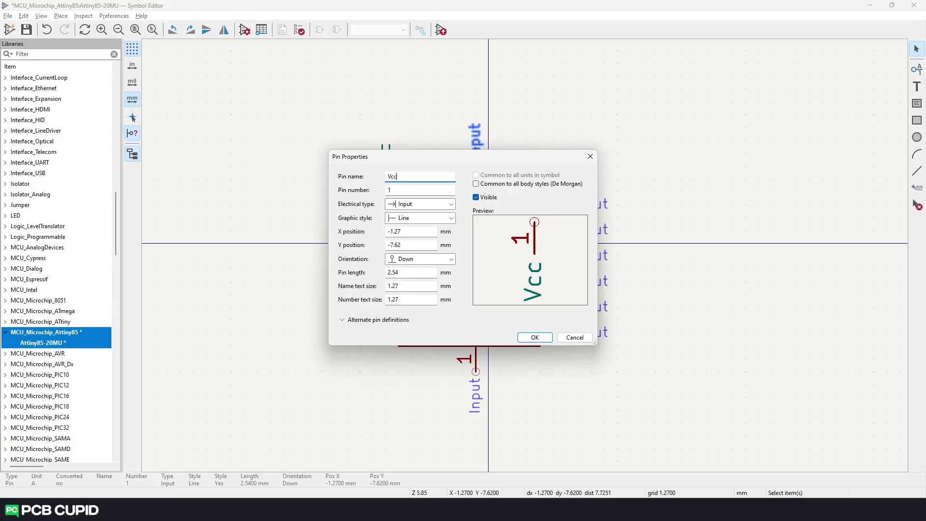
pyautogui.press('Tab')
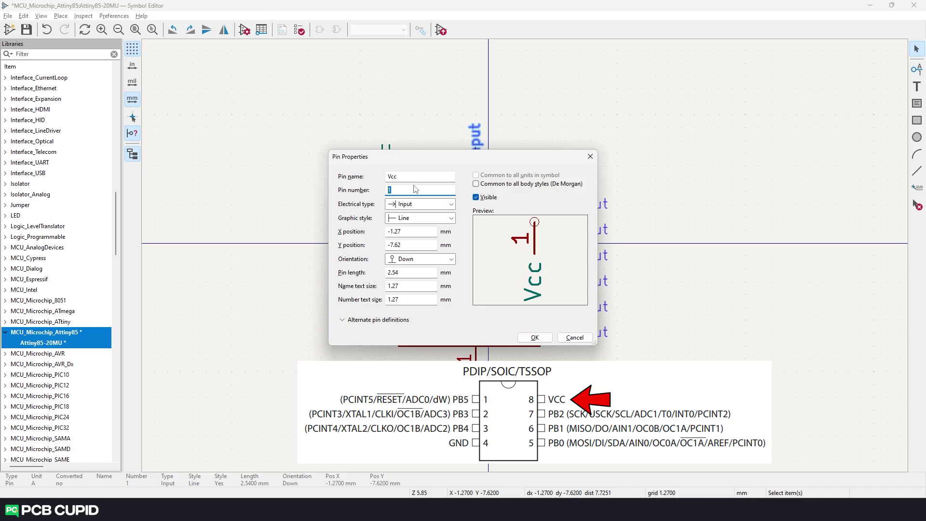
pyautogui.write('8')
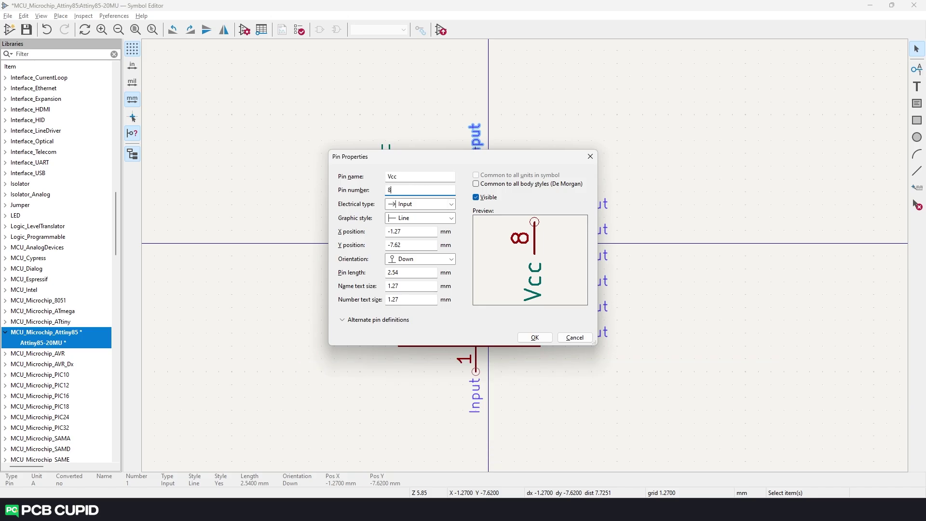
pyautogui.click(435, 207)
pyautogui.click(426, 275)
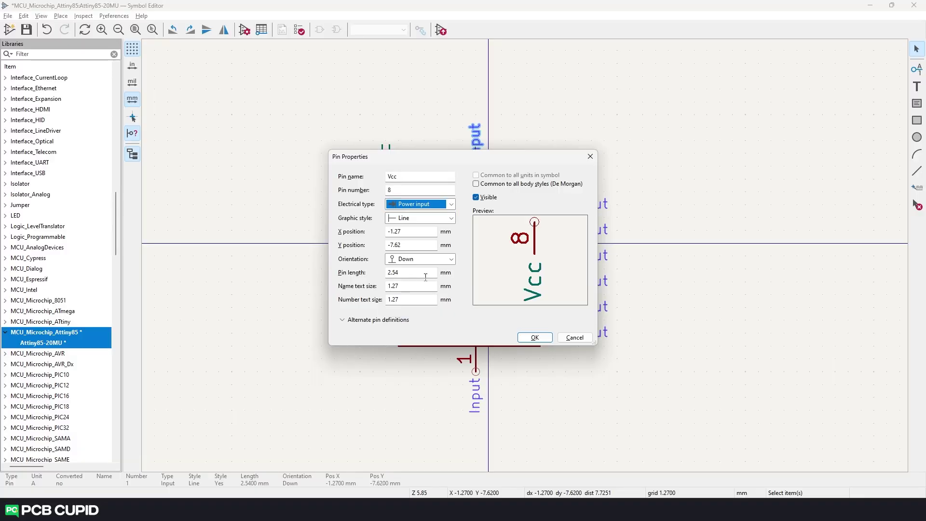
pyautogui.click(452, 218)
pyautogui.click(452, 219)
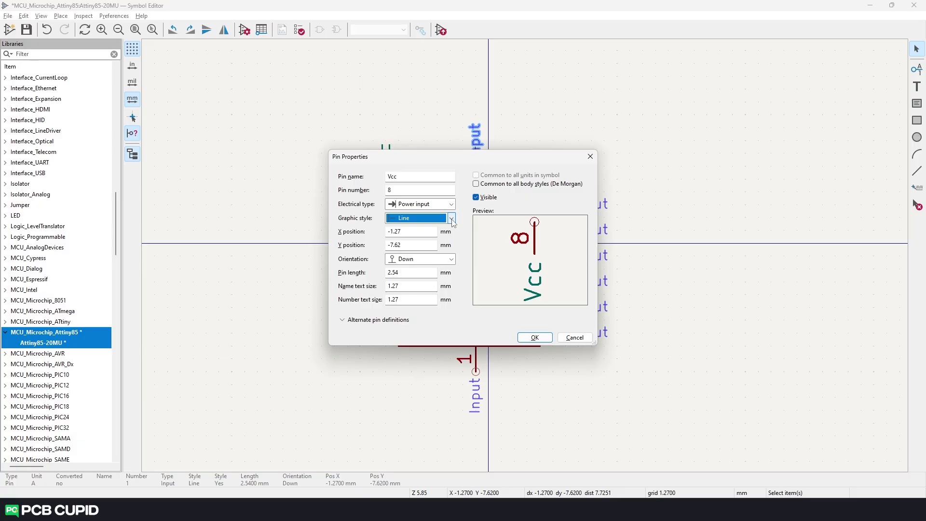
pyautogui.click(535, 337)
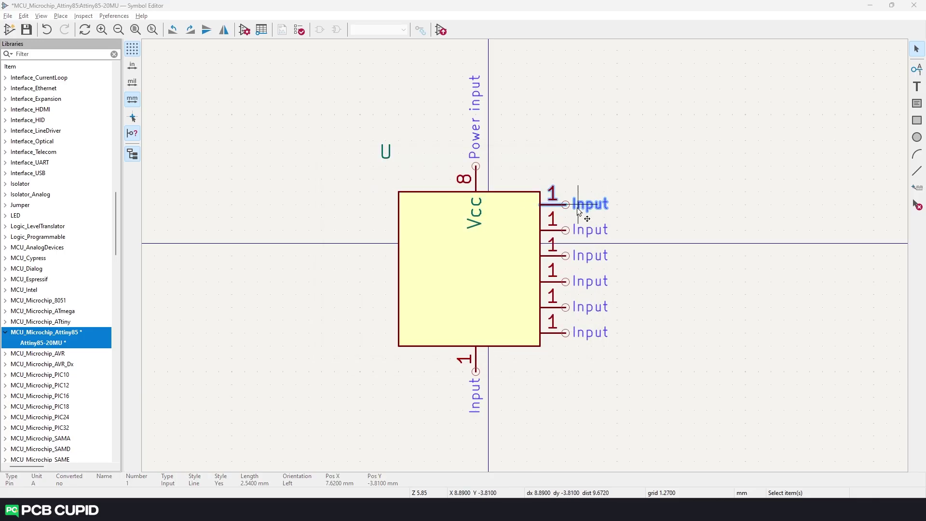
# - Name the uppermost pin on the body's right edge AREF/PB0 and give it pin number 5
pyautogui.doubleClick(577, 207)
pyautogui.write('AREF/PB0')
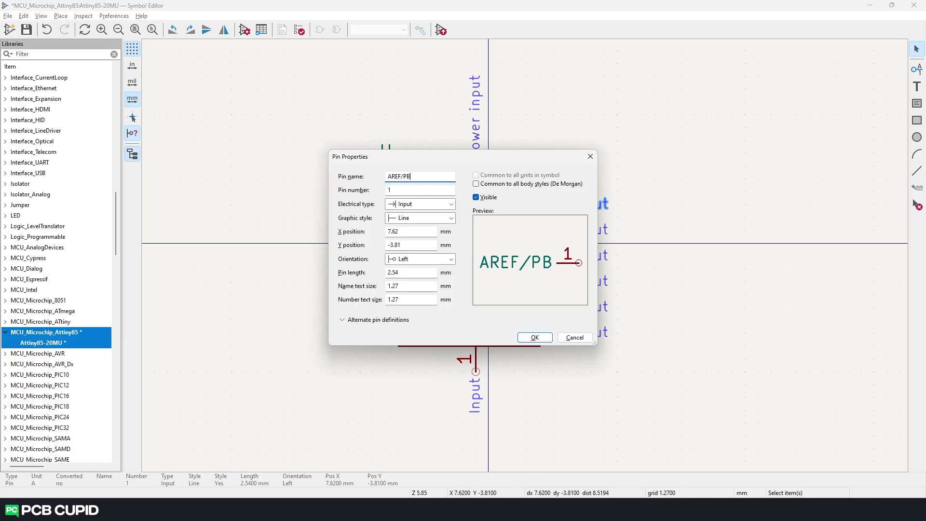
pyautogui.press('Tab')
pyautogui.write('5')
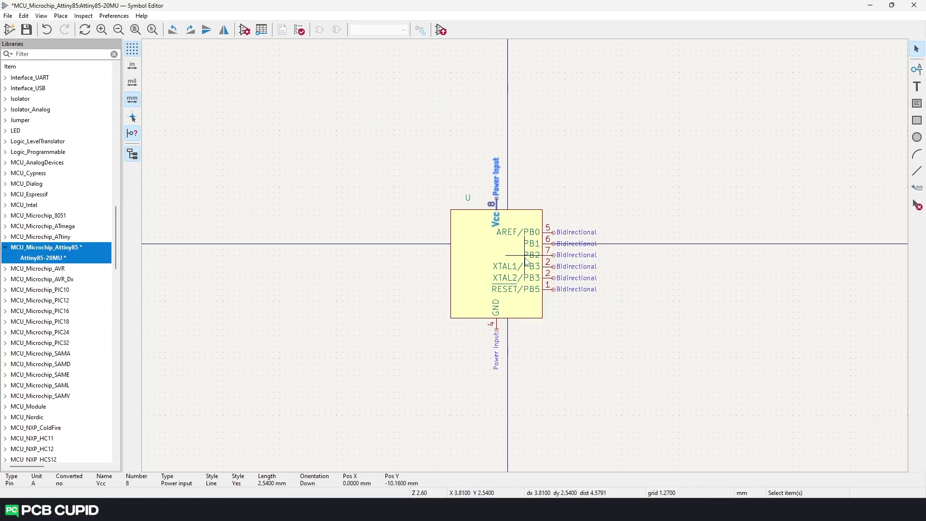
# - Move the symbol anchor to the centre of the body, in line with the Vcc and GND pins, and save the symbol
pyautogui.scroll(4, 526, 260)
pyautogui.scroll(-2, 293, 375)
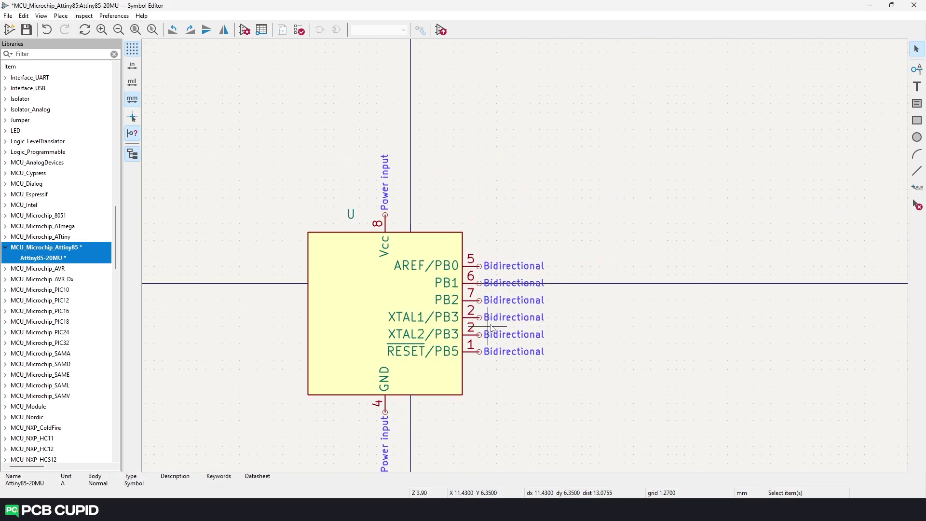
pyautogui.click(918, 190)
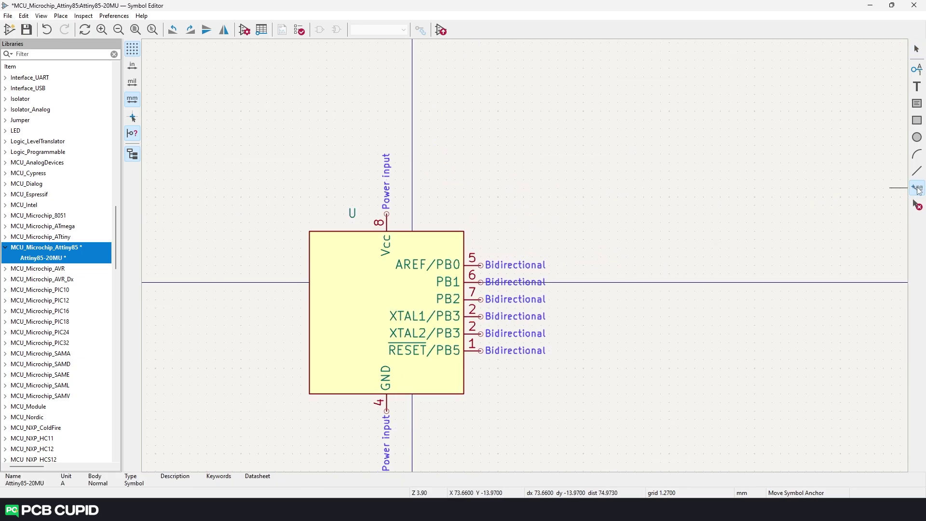
pyautogui.click(385, 316)
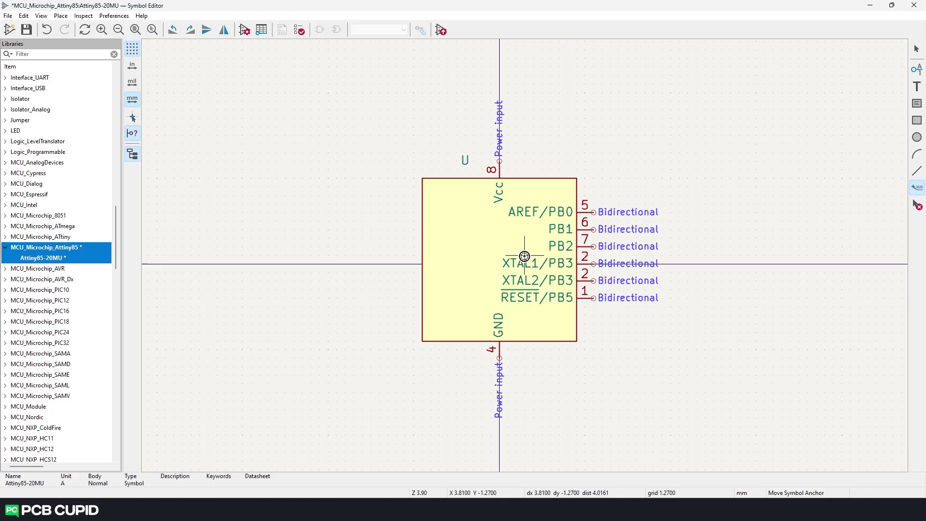
pyautogui.hotkey('ctrl', 's')
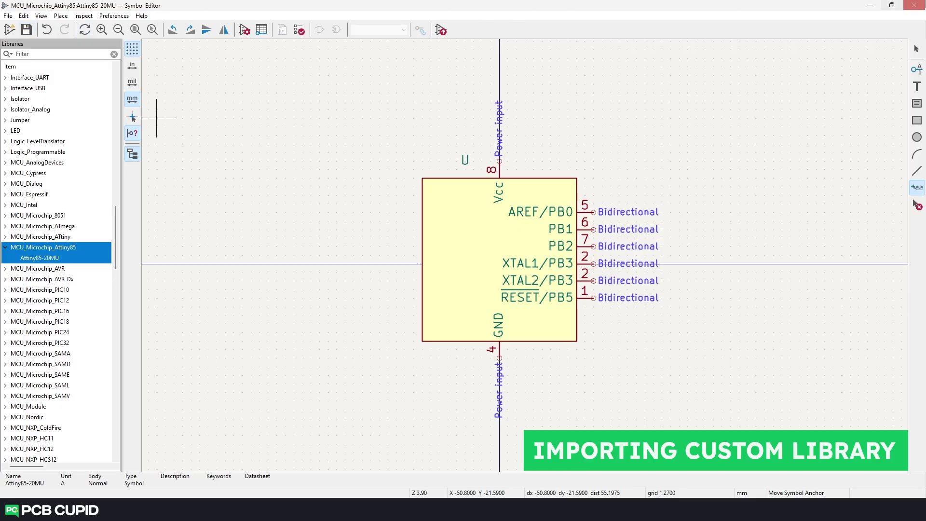
# - Return to the schematic and review the project-specific and global libraries in the symbol library manager
pyautogui.click(914, 5)
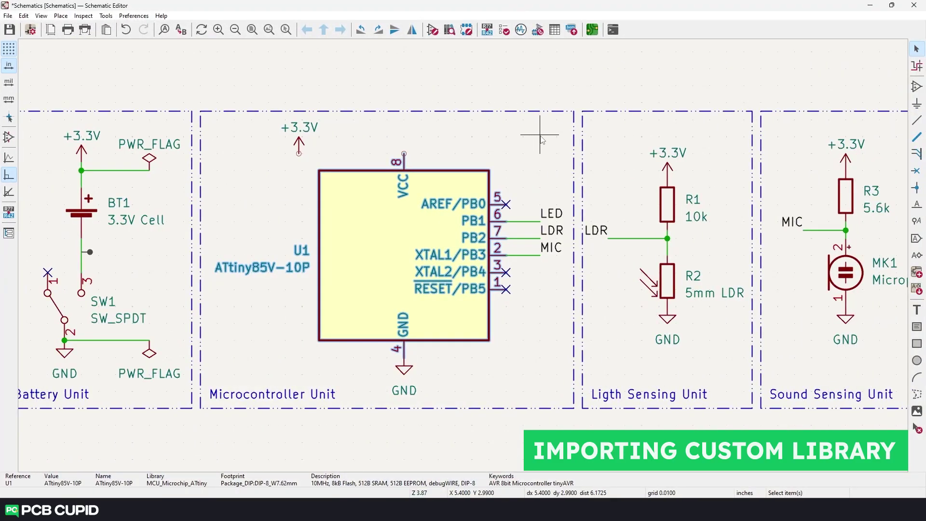
pyautogui.scroll(-2, 540, 140)
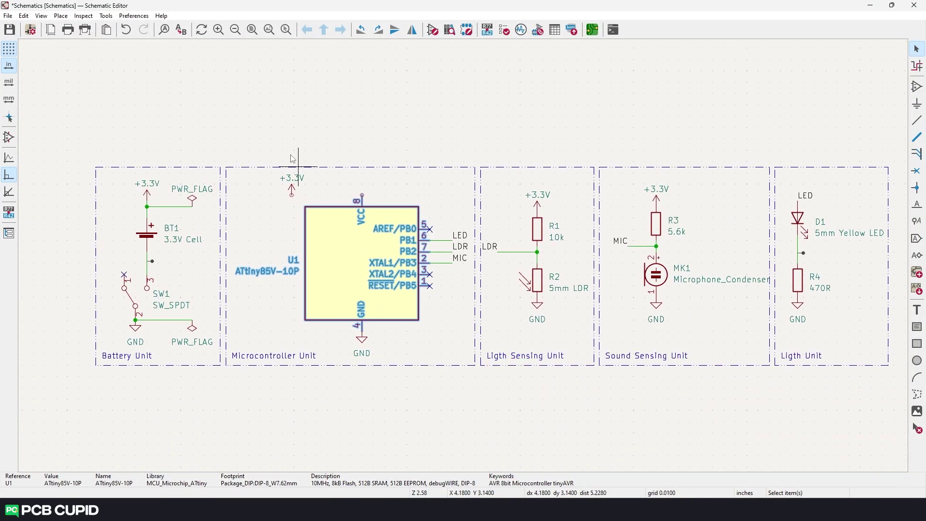
pyautogui.click(137, 16)
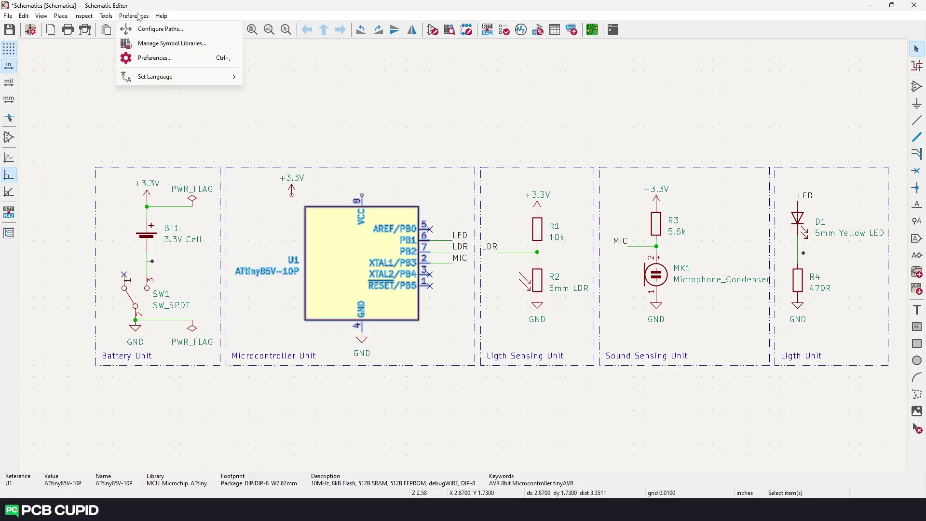
pyautogui.click(160, 44)
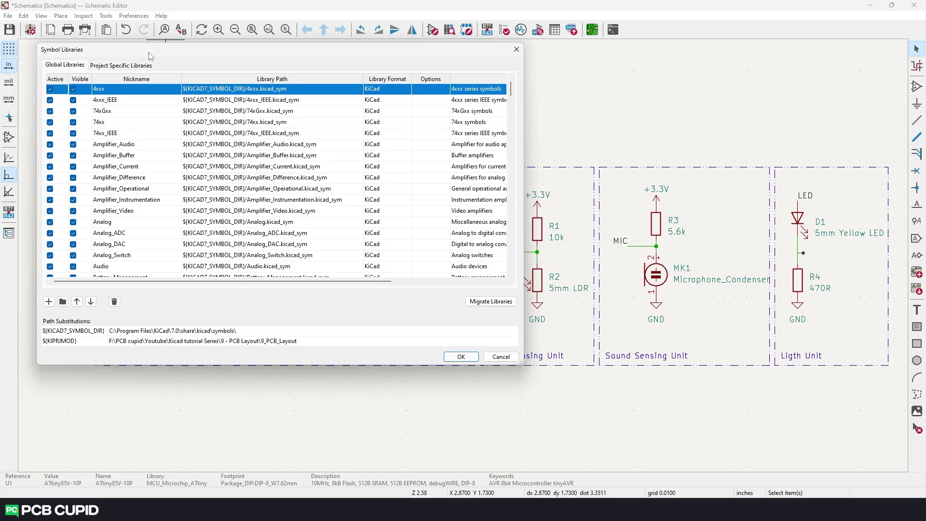
pyautogui.click(120, 66)
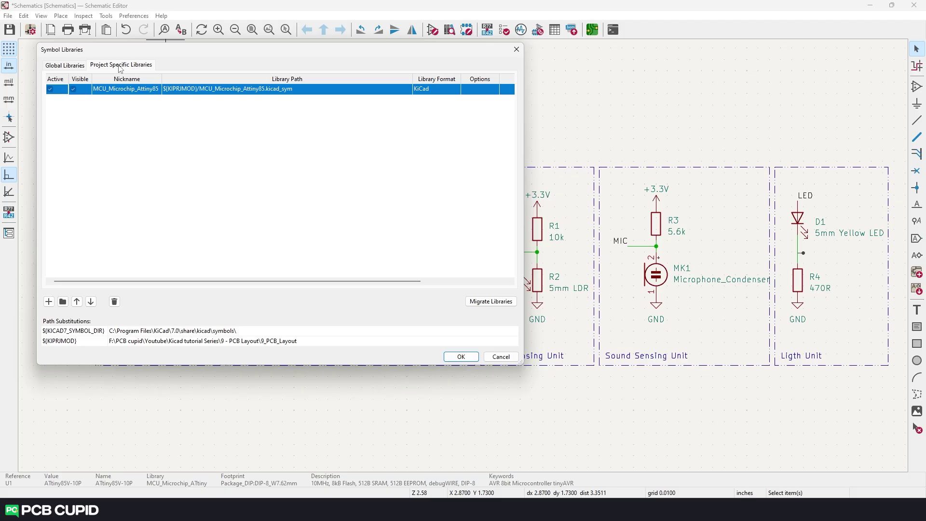
pyautogui.click(69, 66)
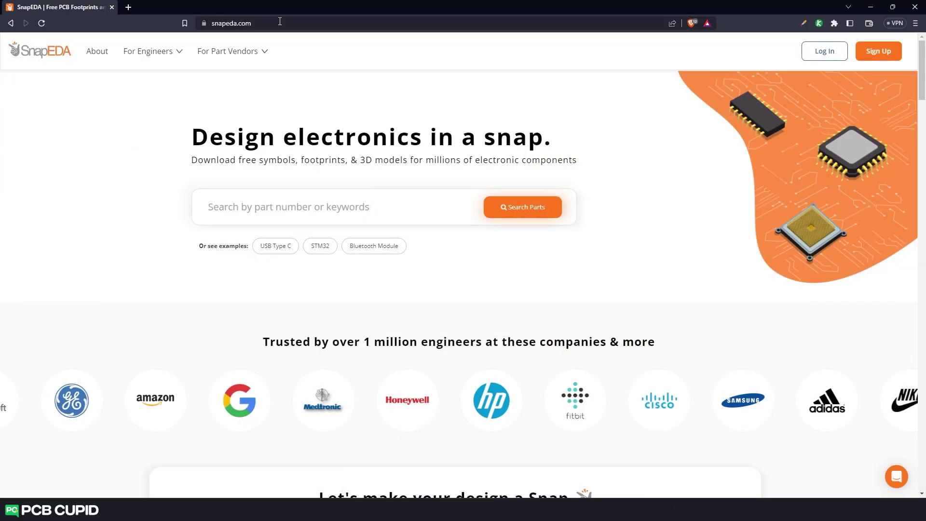
# - Switch to the SnapEDA website, search for attiny85, and open the ATTINY85-20PU part page
pyautogui.click(246, 23)
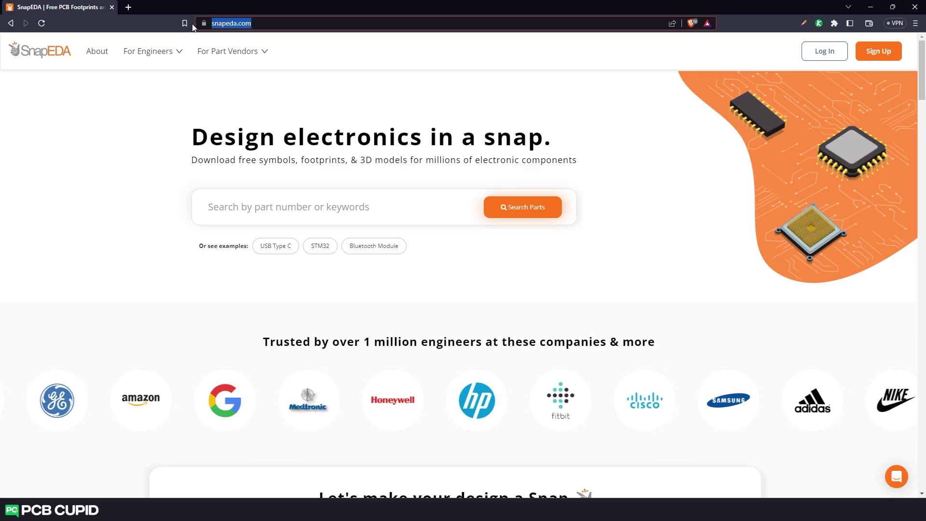
pyautogui.click(246, 213)
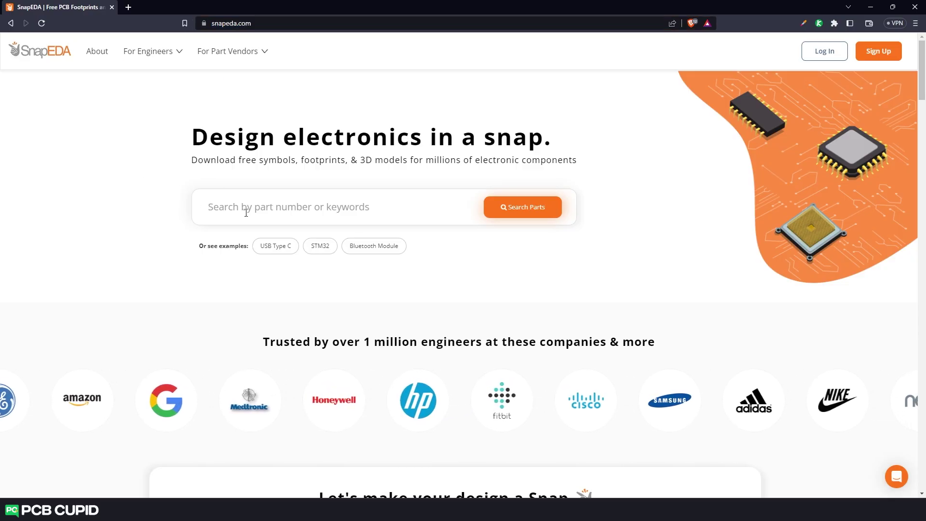
pyautogui.write('attiny')
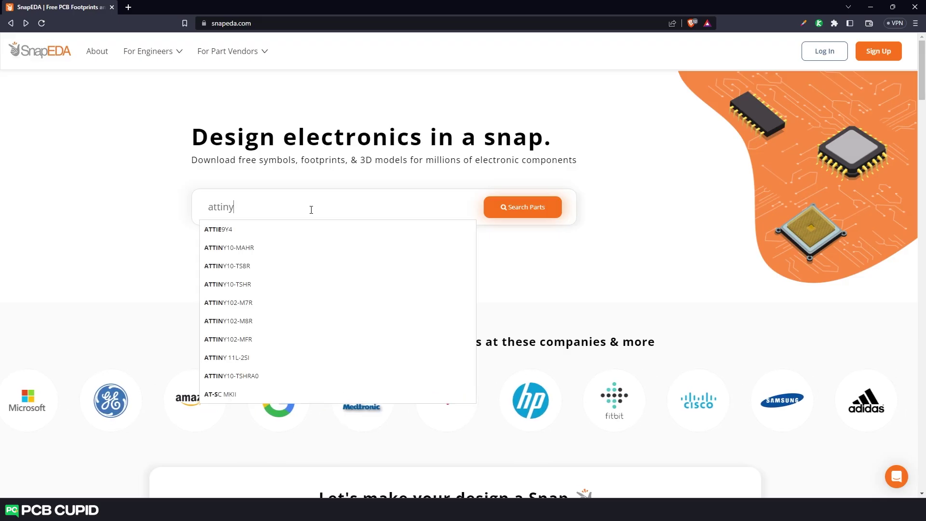
pyautogui.write('85')
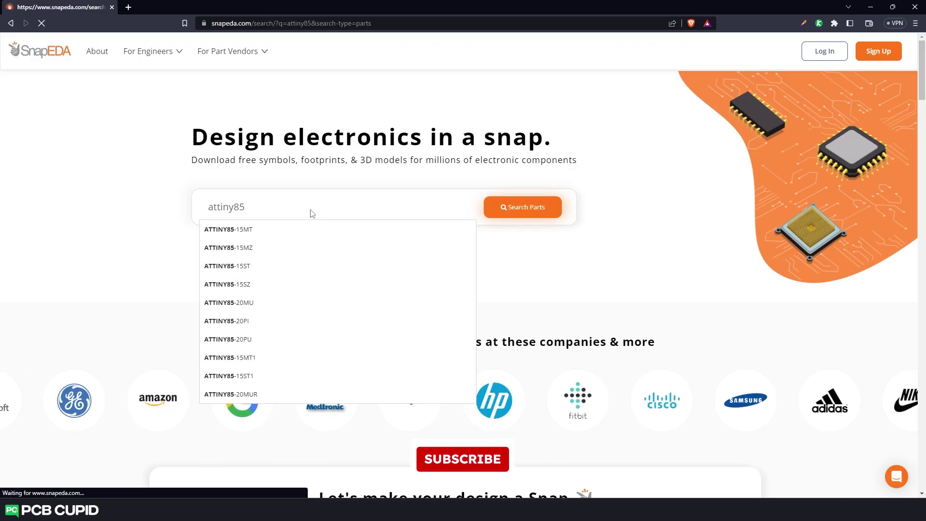
pyautogui.press('Return')
pyautogui.scroll(-2, 298, 190)
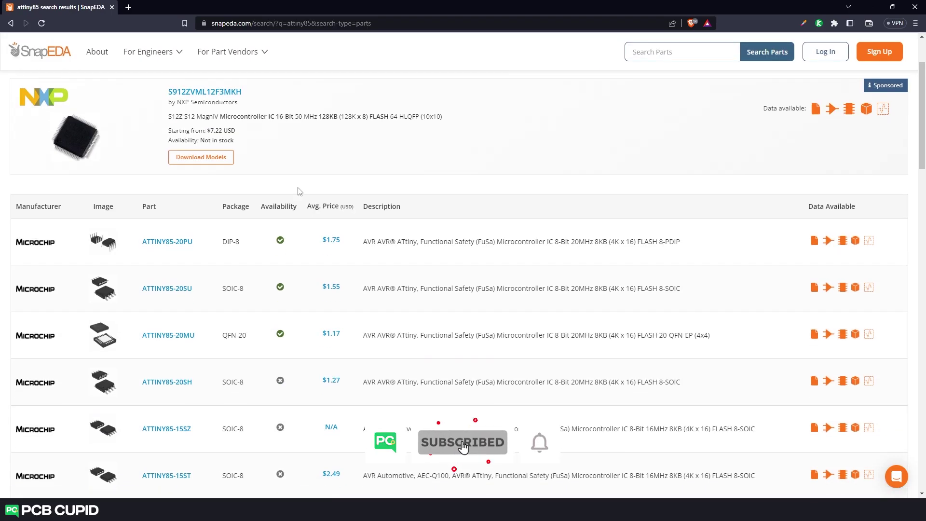
pyautogui.click(155, 241)
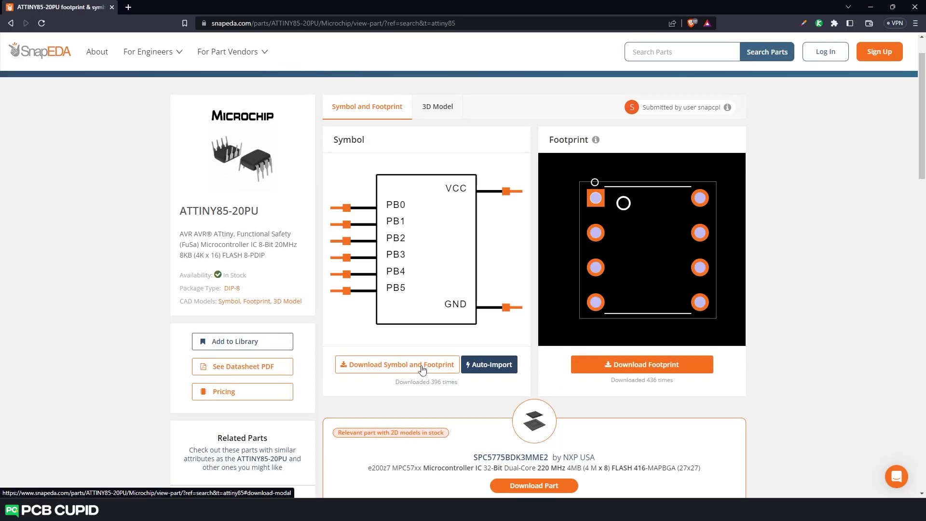
# - Download the ATTINY85-20PU symbol and footprint in KiCad format for V6 & Later
pyautogui.click(422, 370)
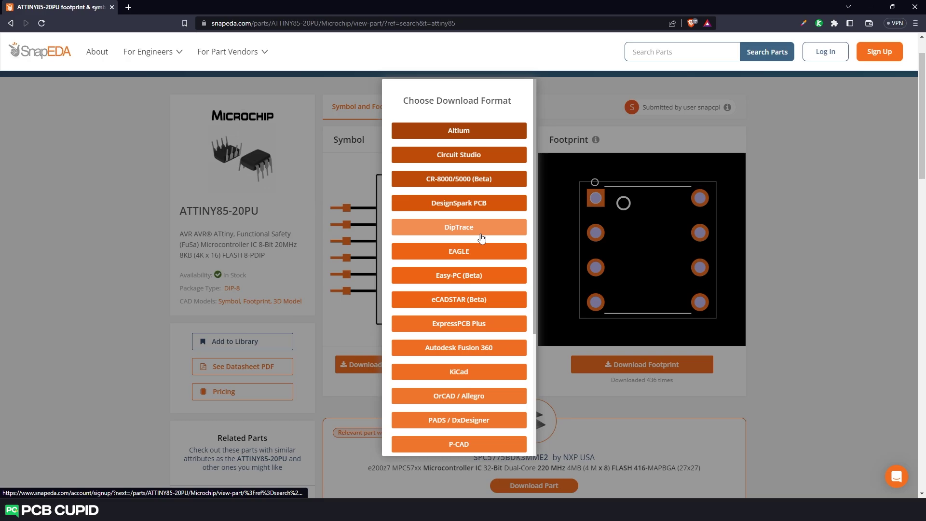
pyautogui.scroll(-3, 482, 238)
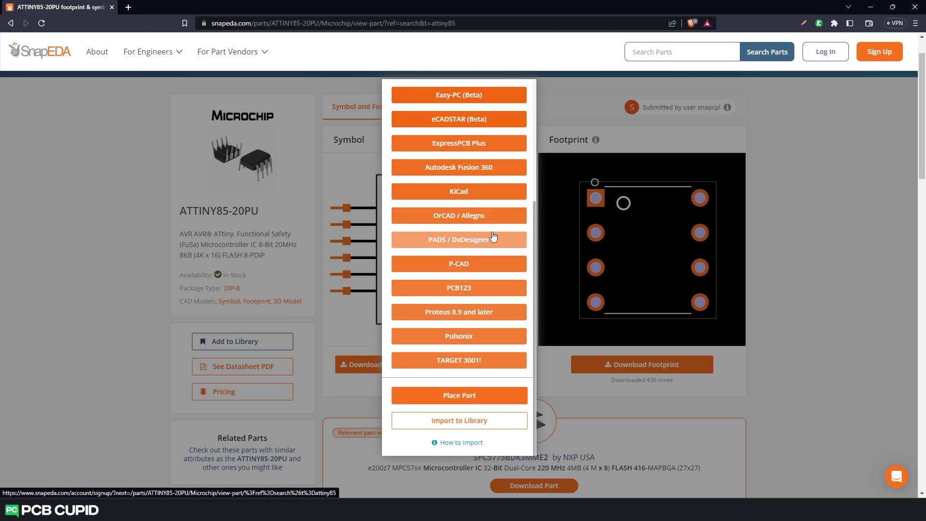
pyautogui.scroll(1, 478, 207)
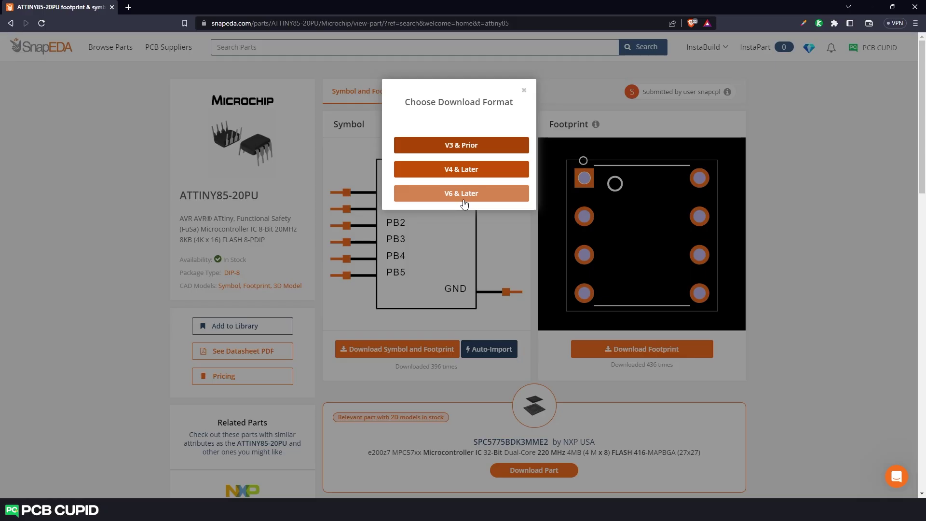
pyautogui.click(462, 193)
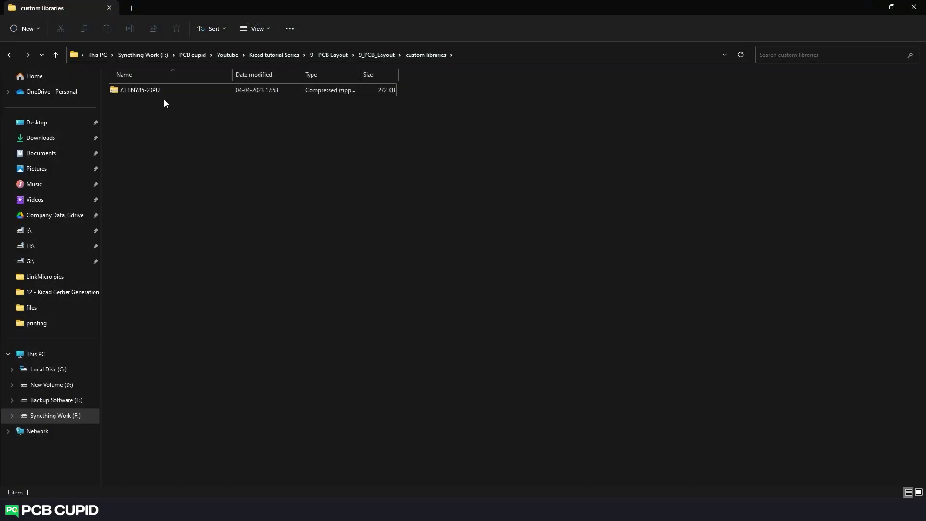
# - Extract the downloaded ATTINY85-20PU archive into its own subfolder of the custom libraries folder
pyautogui.click(155, 91)
pyautogui.click(305, 29)
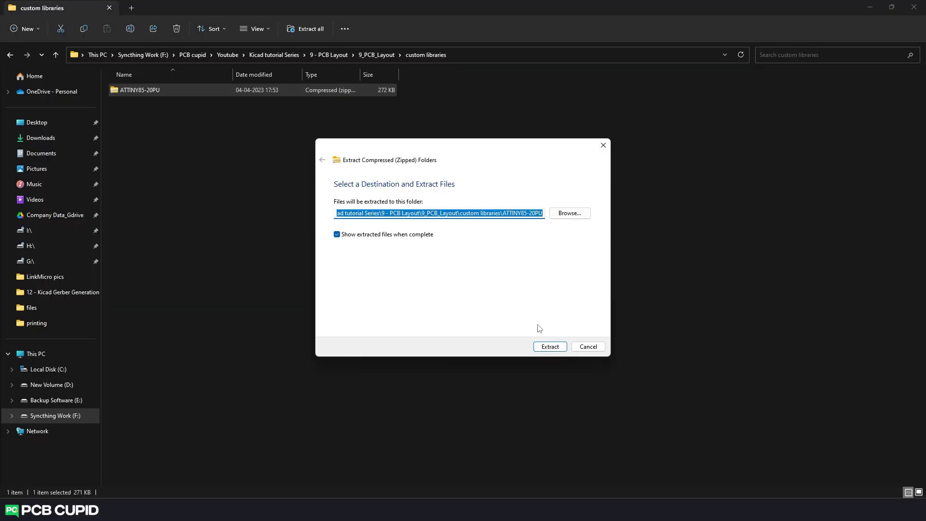
pyautogui.click(550, 346)
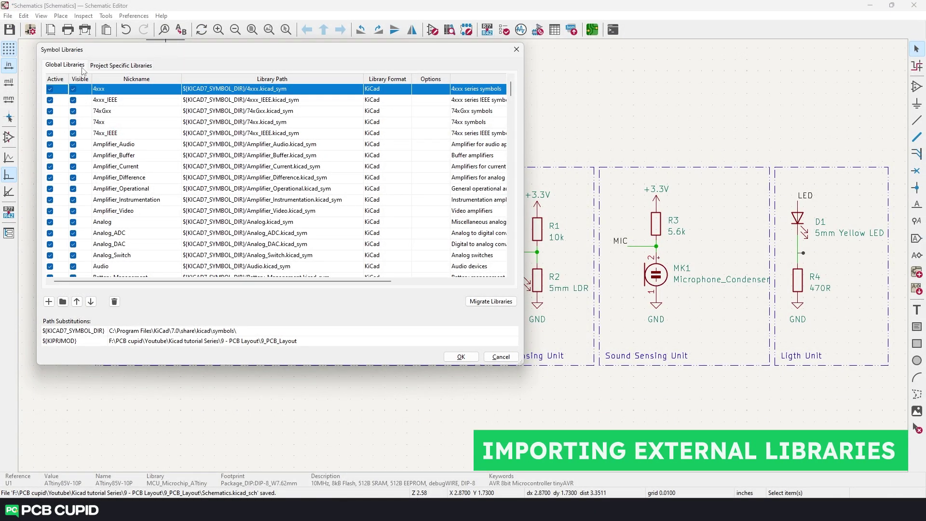
# - Switch to KiCad's symbol library manager and add ATTINY85-20PU.kicad_sym from the extracted folder to the global libraries
pyautogui.scroll(-1, 512, 93)
pyautogui.scroll(-20, 512, 94)
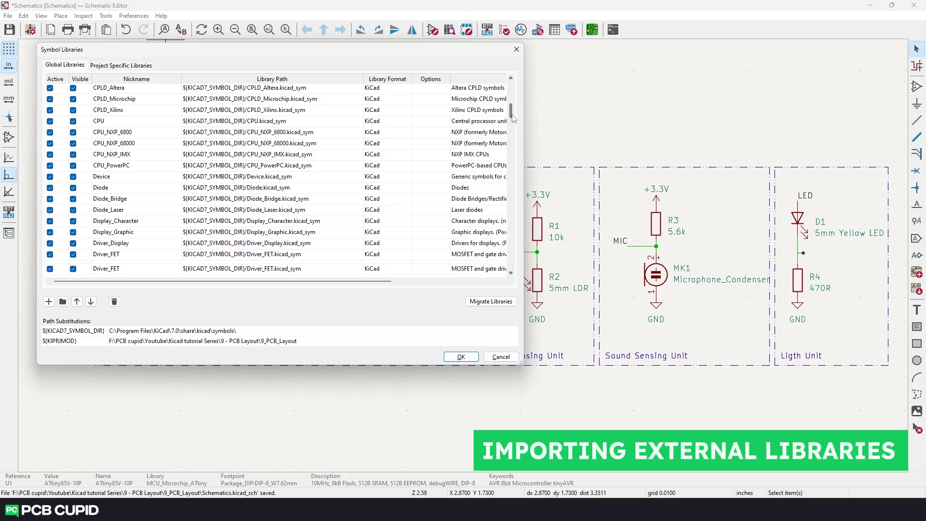
pyautogui.click(348, 259)
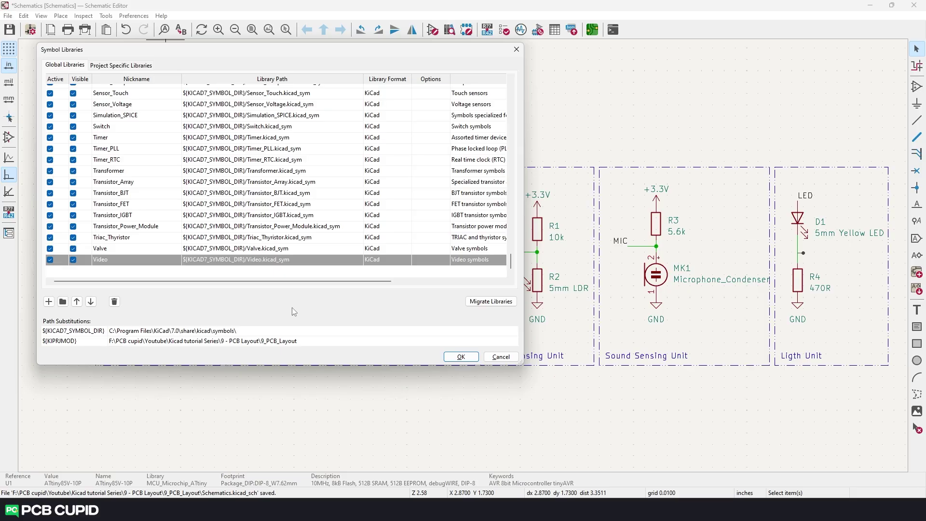
pyautogui.click(62, 301)
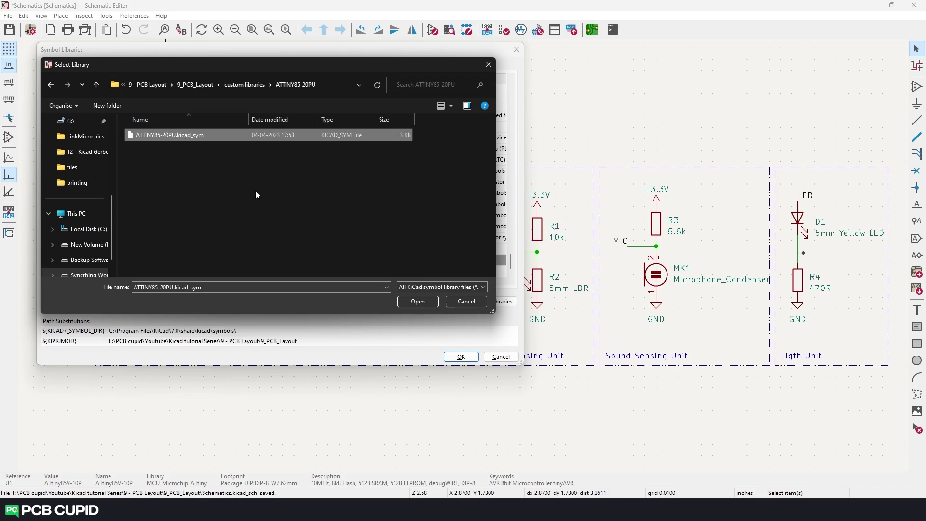
pyautogui.click(417, 301)
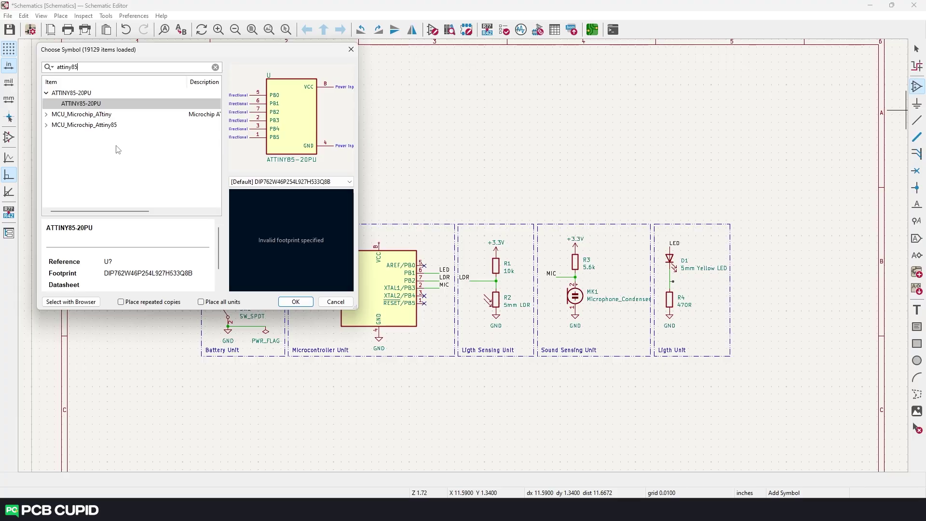
# - Examine the imported ATTINY85-20PU symbol and expand the custom MCU_Microchip_Attiny85 library in the attiny85 symbol search
pyautogui.click(70, 107)
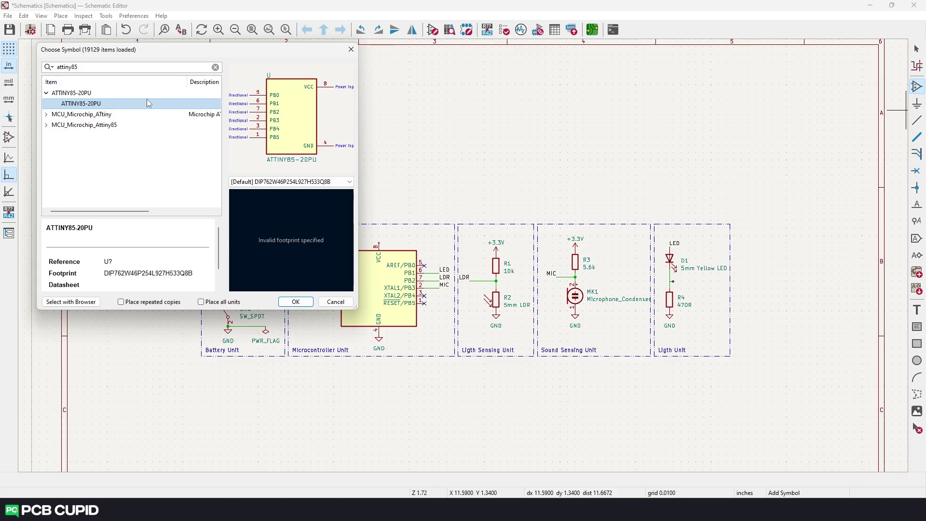
pyautogui.click(47, 126)
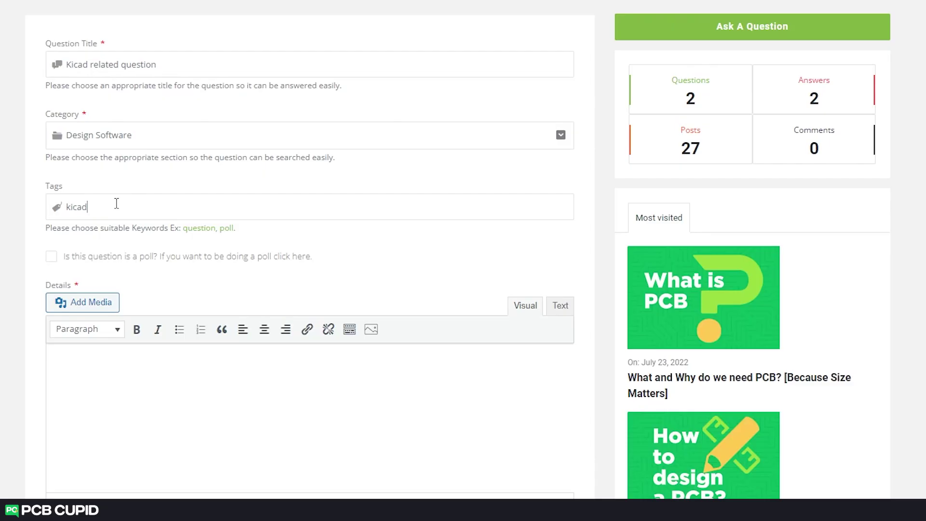
# - On the PCB Cupid question form, add the tags kicad and electronics
pyautogui.press('Return')
pyautogui.write('electronics')
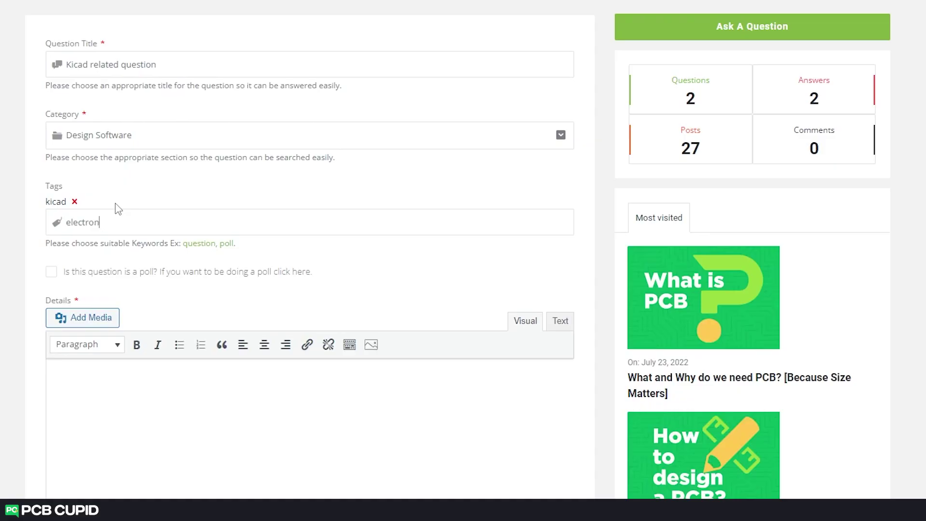
pyautogui.press('Return')
# - Enter "How to install kicad in Mac?" as the question details
pyautogui.scroll(-4, 116, 207)
pyautogui.click(129, 230)
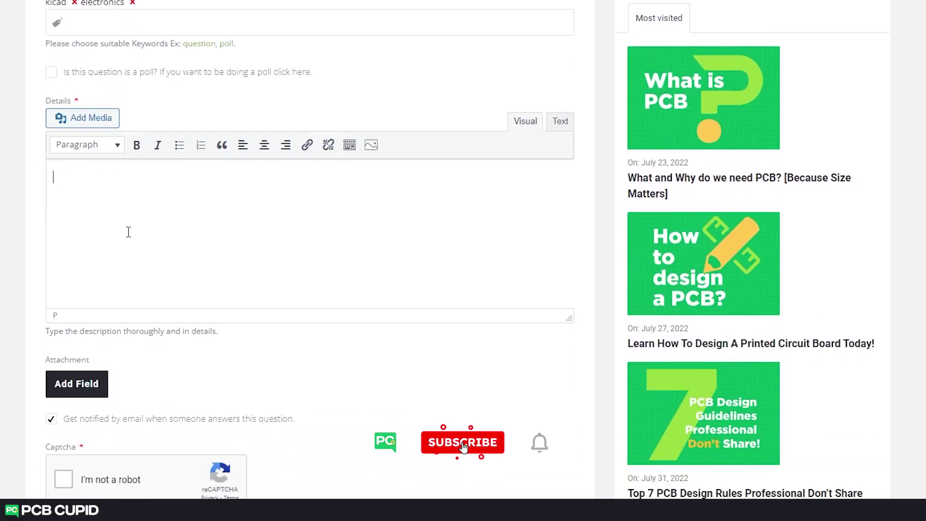
pyautogui.write('How to')
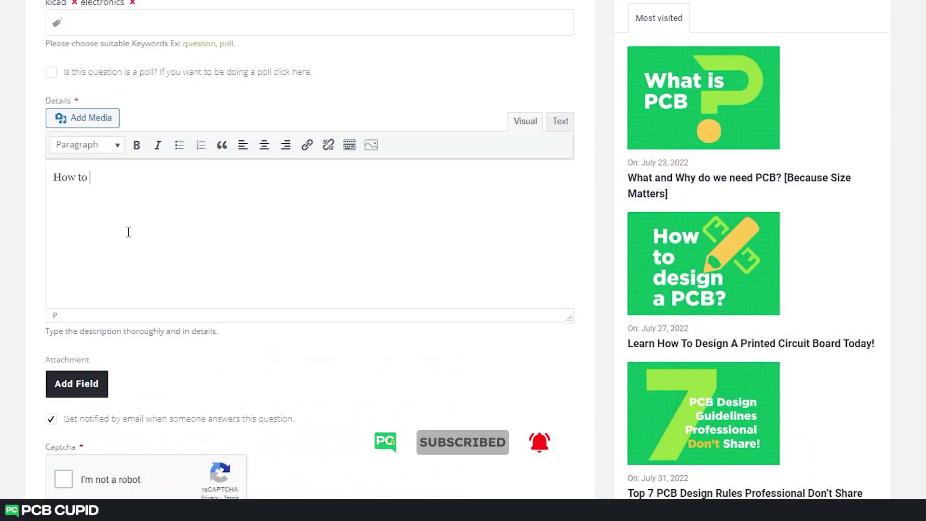
pyautogui.write(' install k')
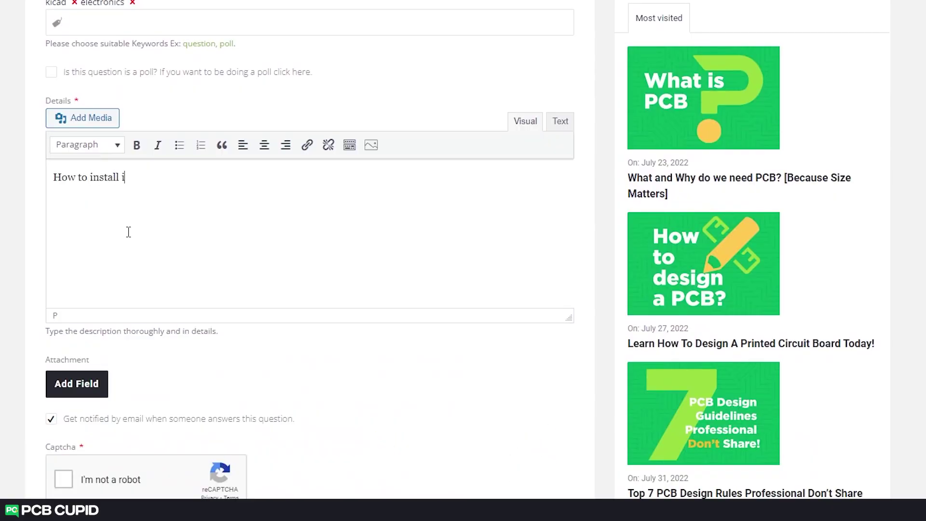
pyautogui.write('icad in Mac?')
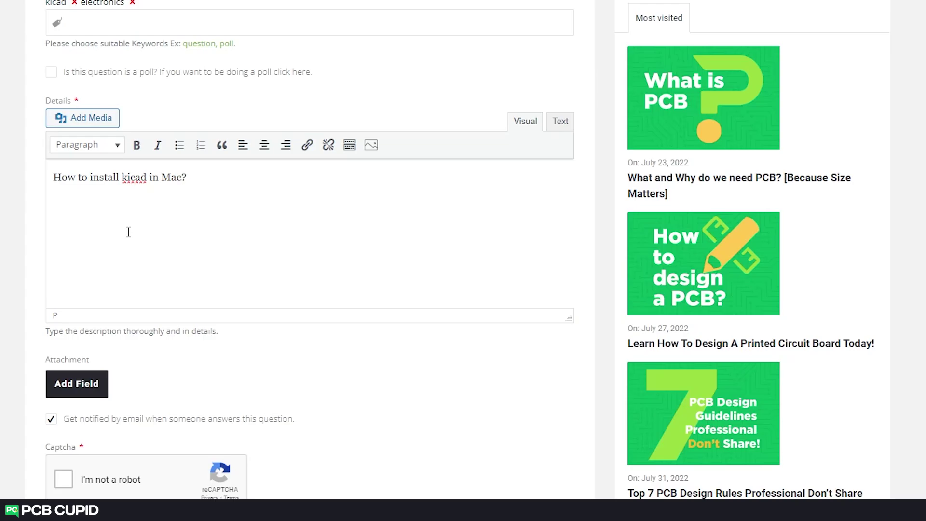